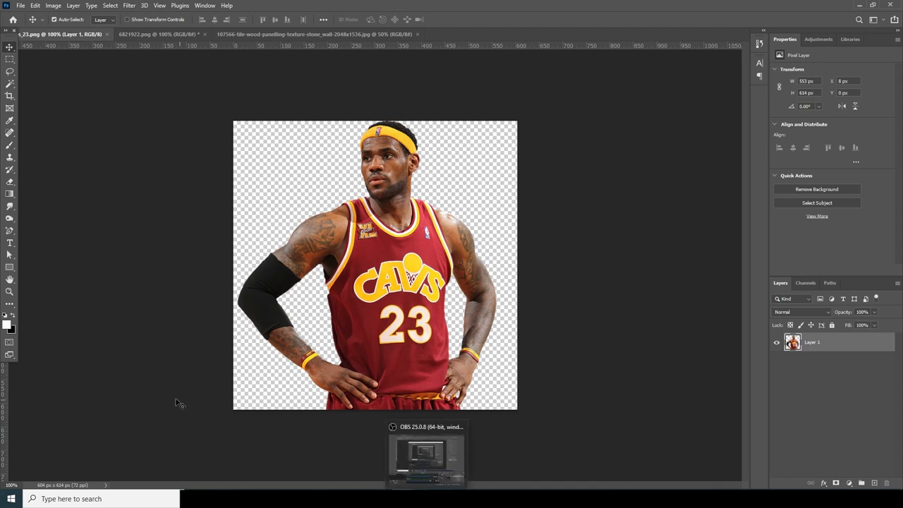
Create a 1080 x 1350 px document at 300 pixels/inch in 16-bit RGB with a white background.
left_click(20, 5)
left_click(32, 22)
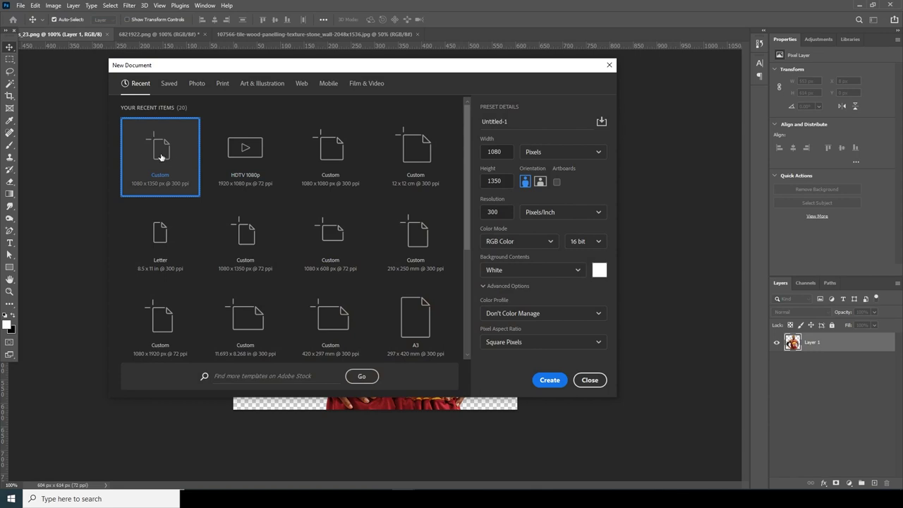
double_click(493, 152)
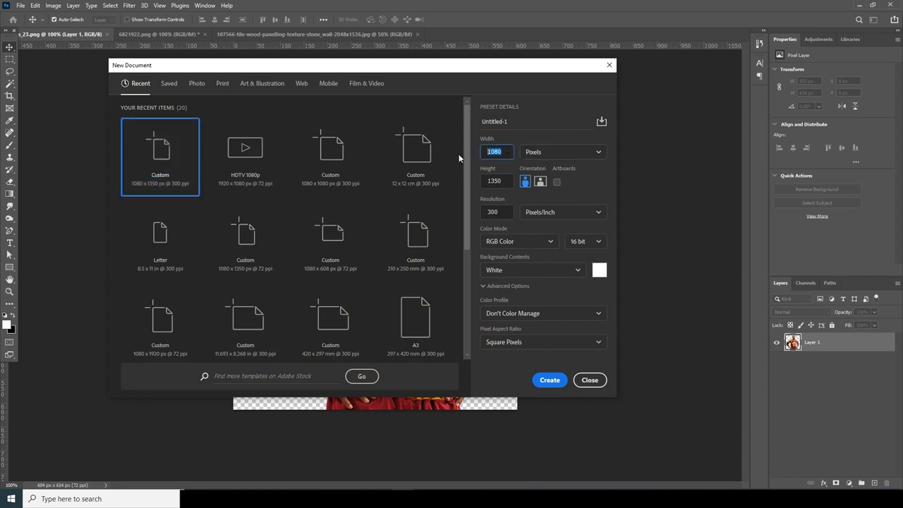
left_click(506, 181)
left_click(505, 210)
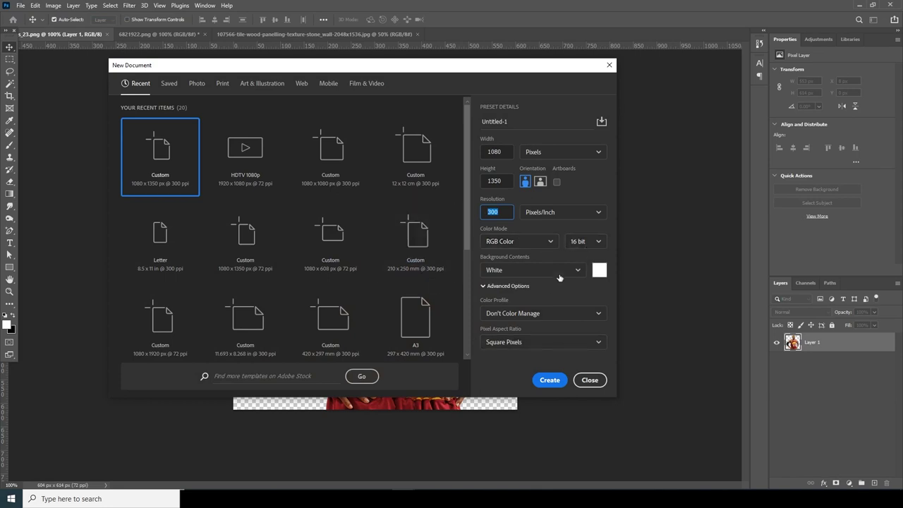
left_click(545, 382)
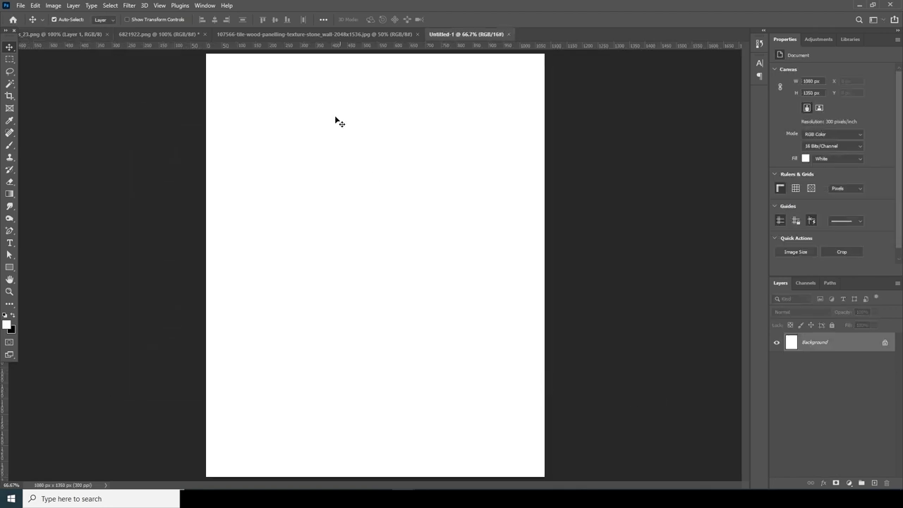
left_click(373, 34)
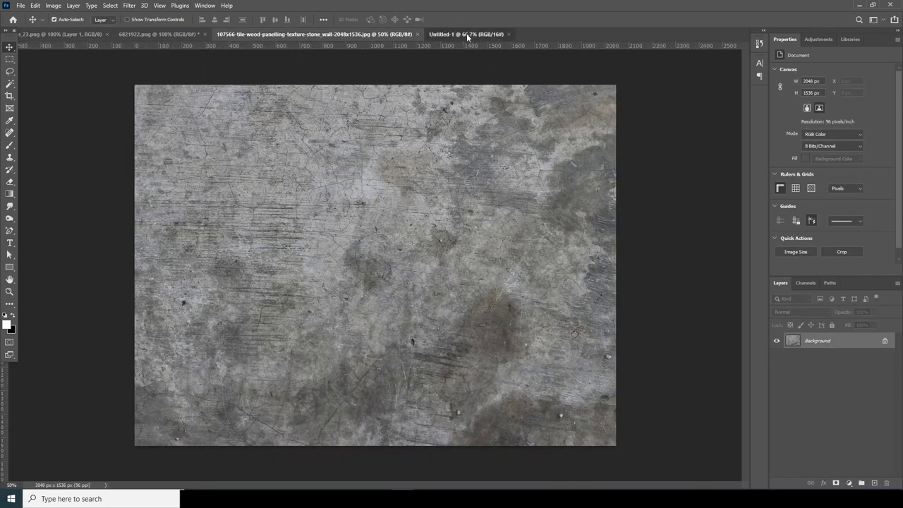
left_click(466, 33)
left_click(171, 34)
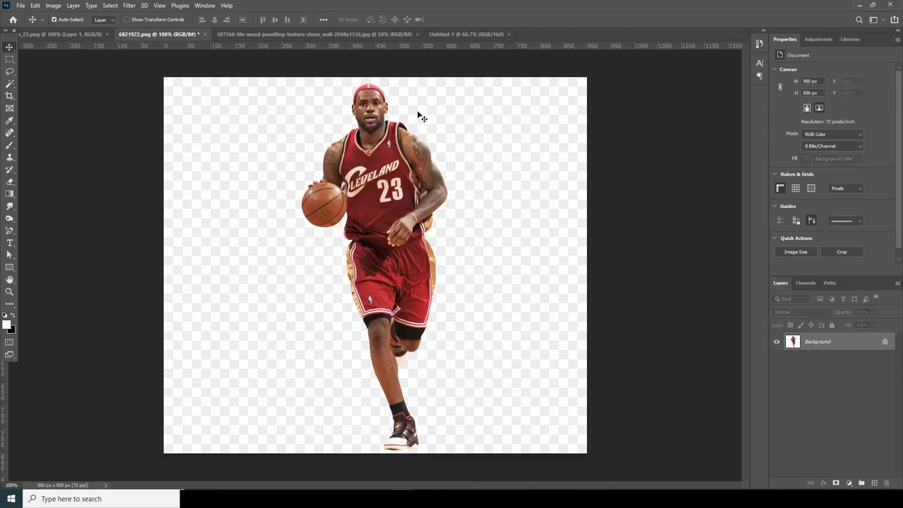
left_click(469, 36)
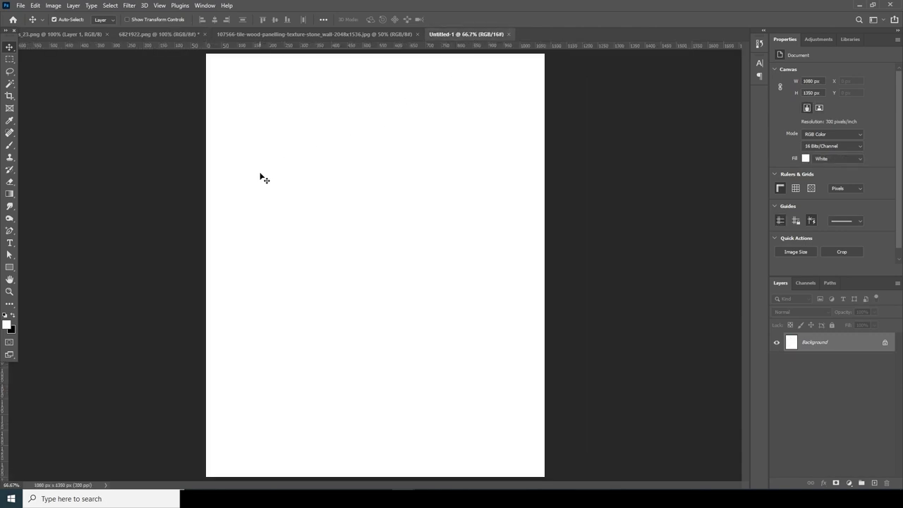
Add a solid colour fill layer in dark grey, about #1f1f1f, above the white background.
left_click(848, 483)
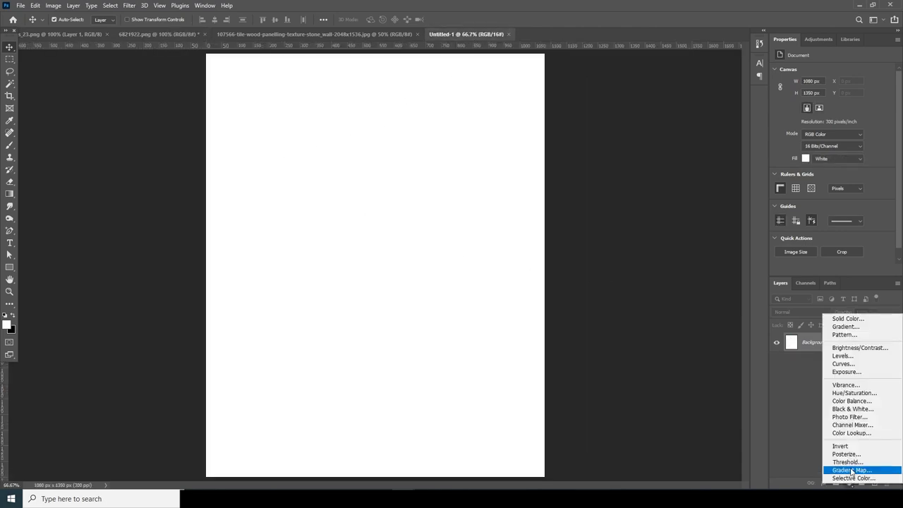
left_click(843, 319)
left_click_drag(552, 294, 535, 308)
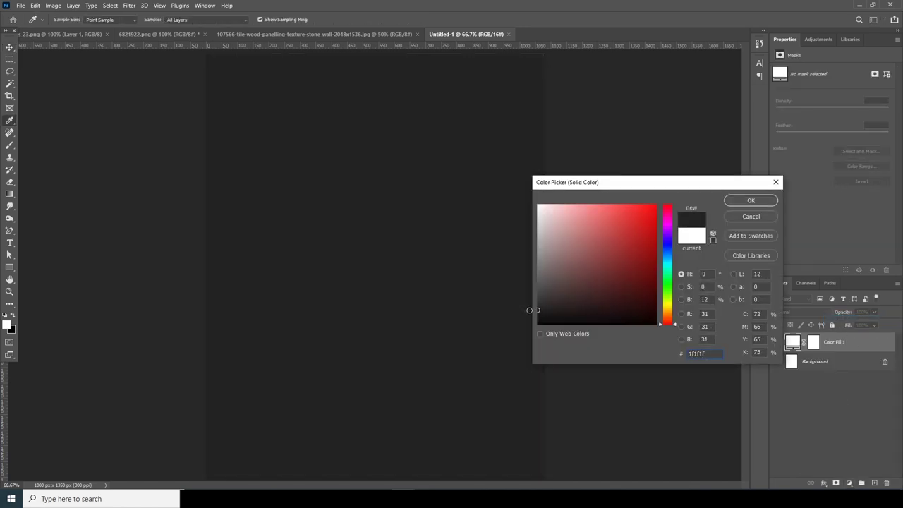
left_click(751, 202)
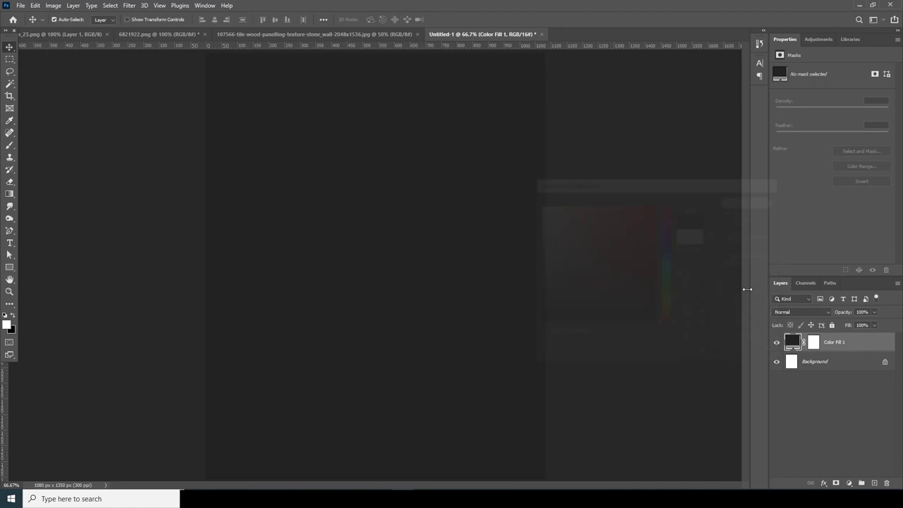
Draw a white X custom shape from the legacy Symbols set, about 882 x 770 px, in the canvas's upper part.
left_click(14, 266)
left_click(73, 323)
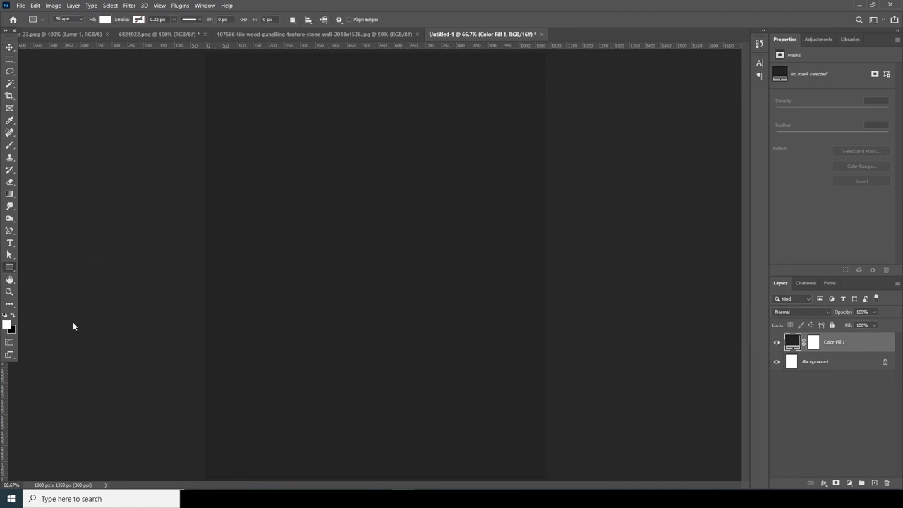
left_click(382, 20)
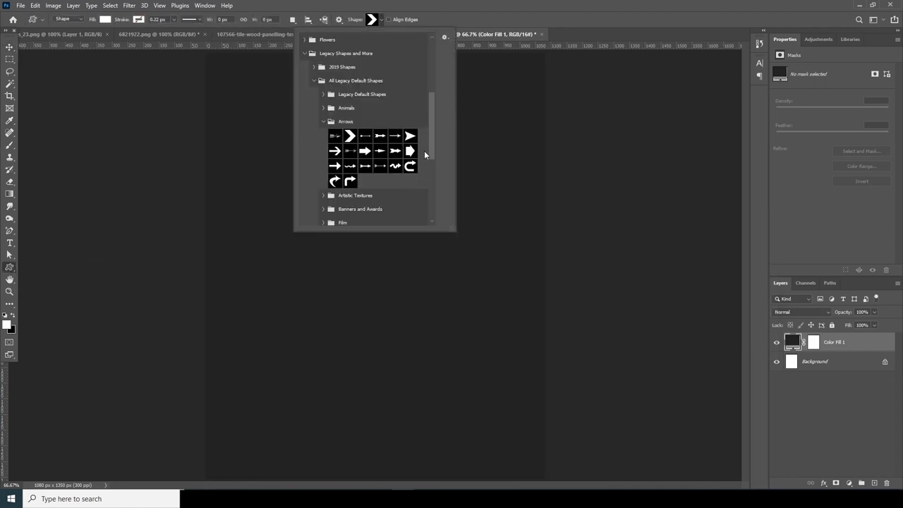
left_click_drag(430, 144, 430, 194)
left_click(380, 141)
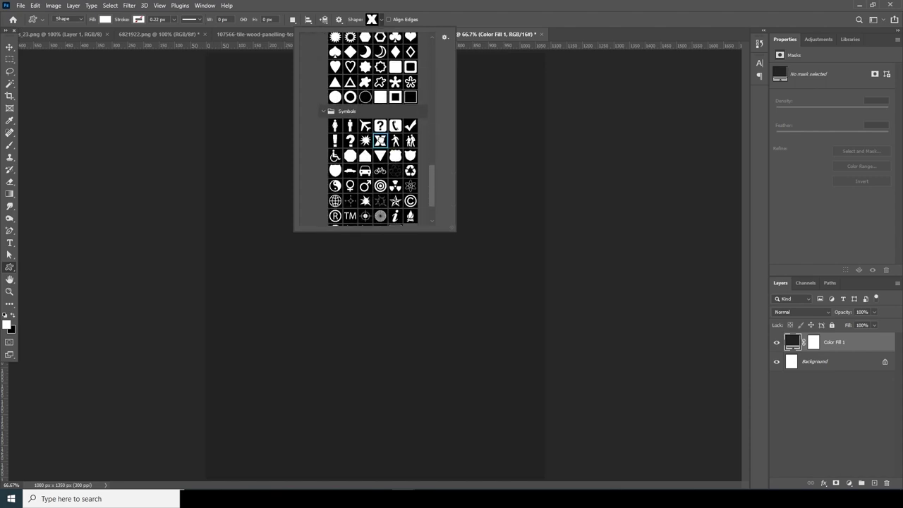
left_click_drag(228, 72, 483, 322)
Stretch the X shape to all four canvas edges so it fills the full 1080 x 1350 px.
key("ctrl+minus")
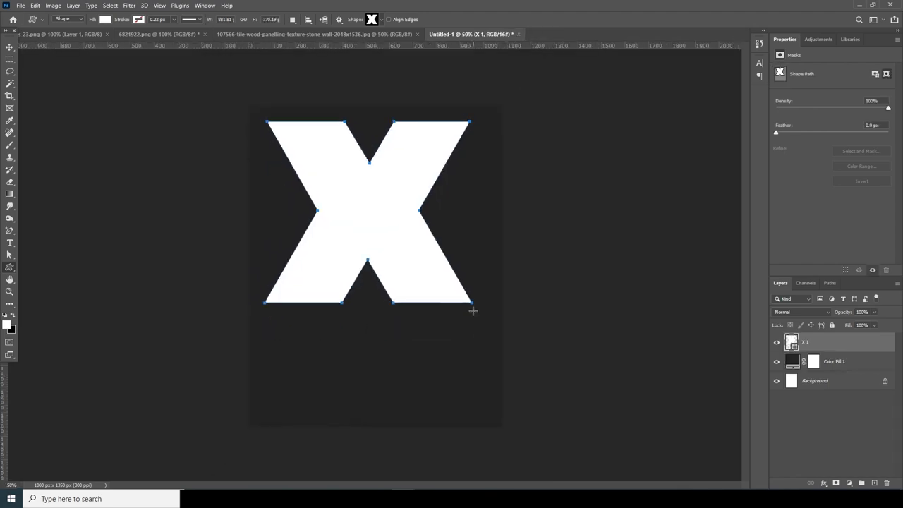
key("ctrl+t")
left_click_drag(368, 121, 368, 107)
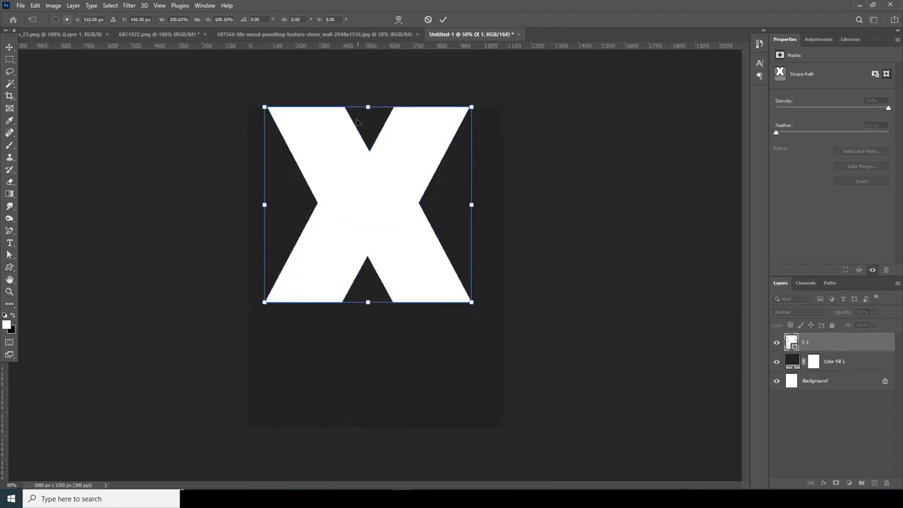
left_click_drag(265, 206, 249, 205)
left_click_drag(472, 206, 501, 205)
left_click_drag(374, 302, 395, 425)
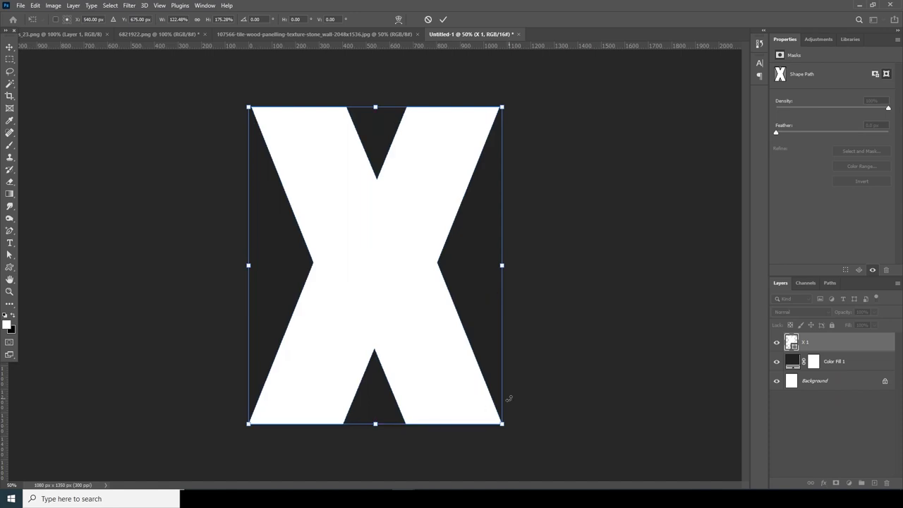
key("Return")
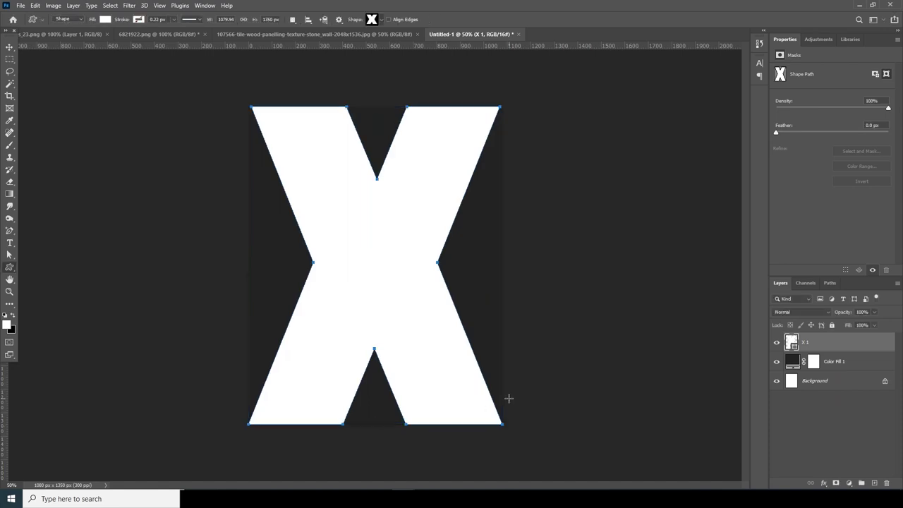
Change the X shape's fill colour to red #cb0000.
double_click(793, 345)
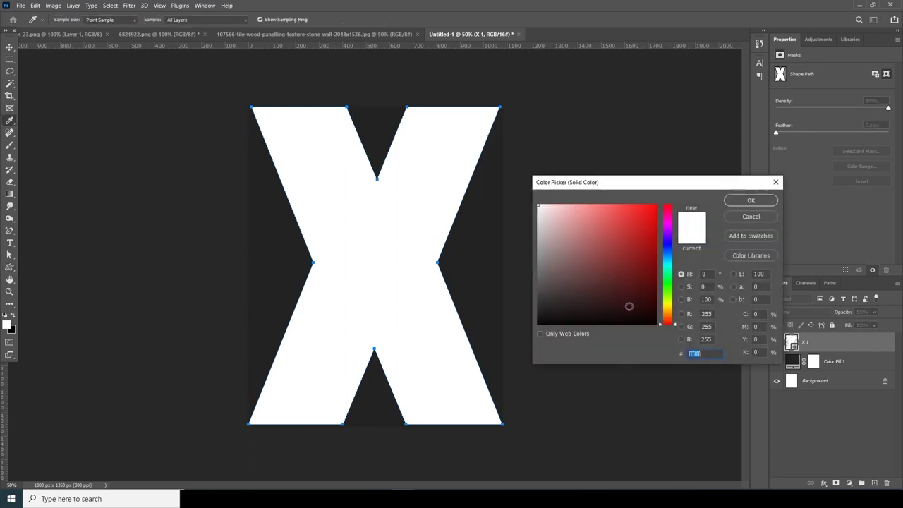
left_click_drag(640, 250, 659, 230)
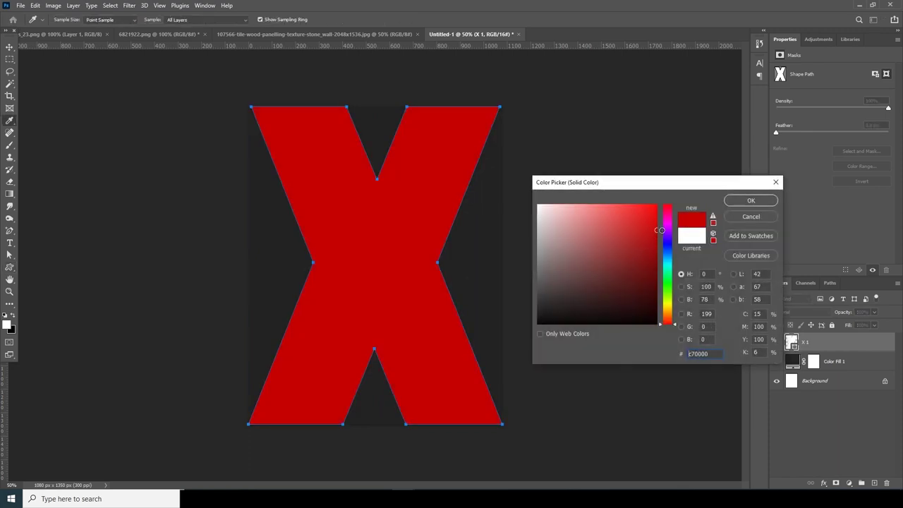
left_click(755, 201)
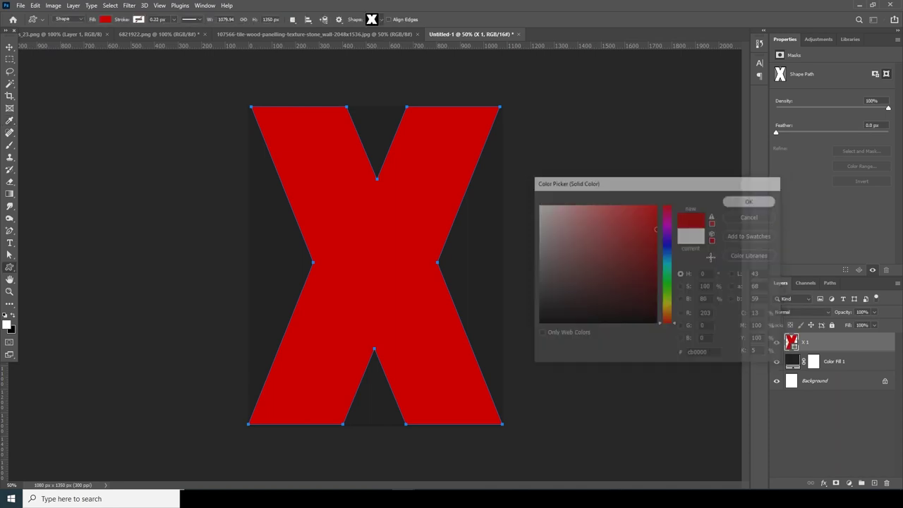
Copy the stone wall texture into the poster document above the X shape, accepting the different bit depth.
left_click(9, 47)
left_click(233, 34)
left_click_drag(352, 166, 403, 227)
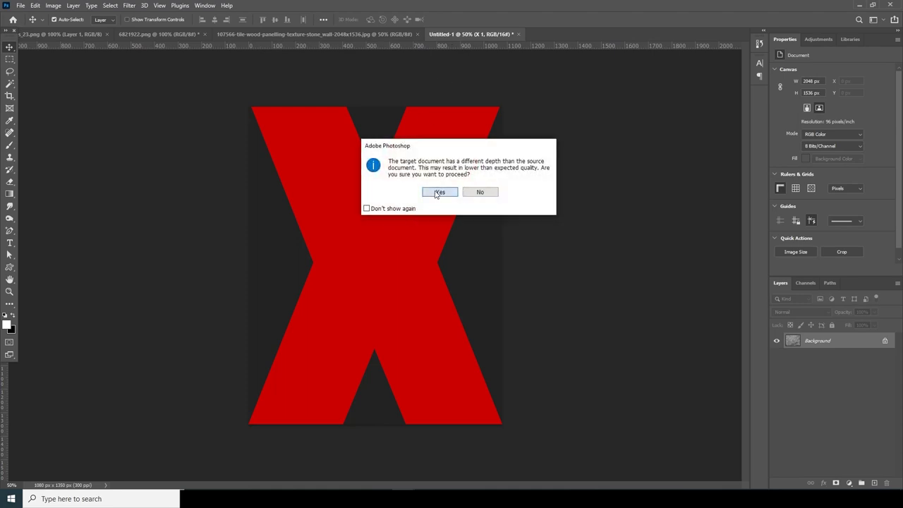
left_click(438, 193)
Set the stone texture's blend mode to Color Burn and shift it down to cover the whole canvas.
left_click(807, 312)
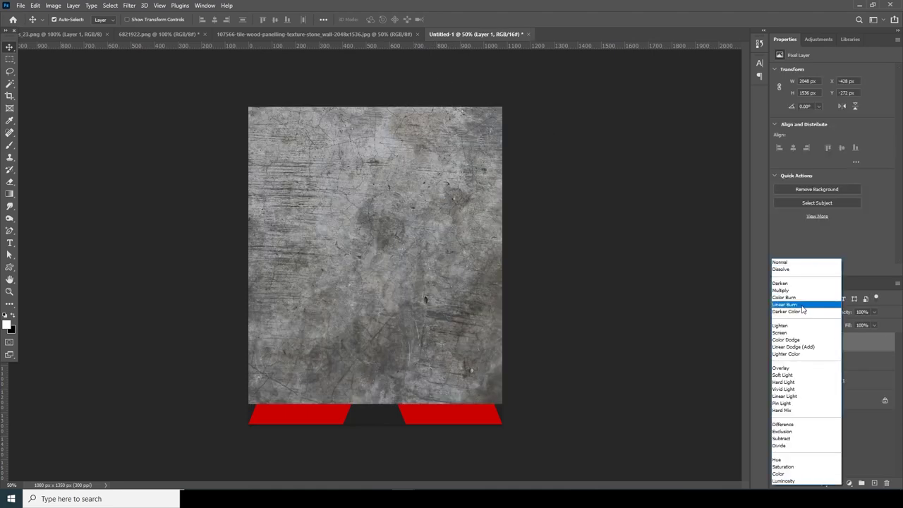
left_click(785, 298)
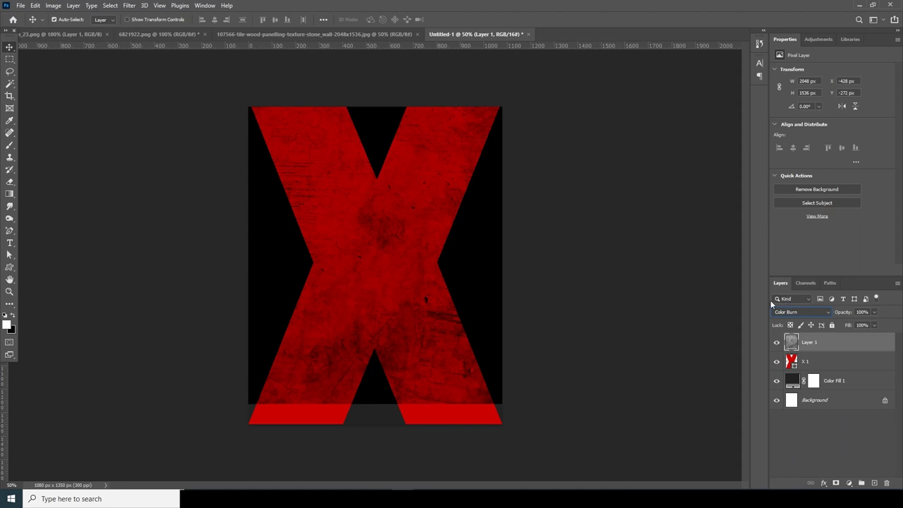
key("ctrl+t")
left_click_drag(540, 247, 537, 319)
key("Return")
Add a Hue/Saturation adjustment above the X shape with Saturation at -100, and invert its layer mask to black.
left_click(804, 362)
left_click(848, 482)
left_click(846, 392)
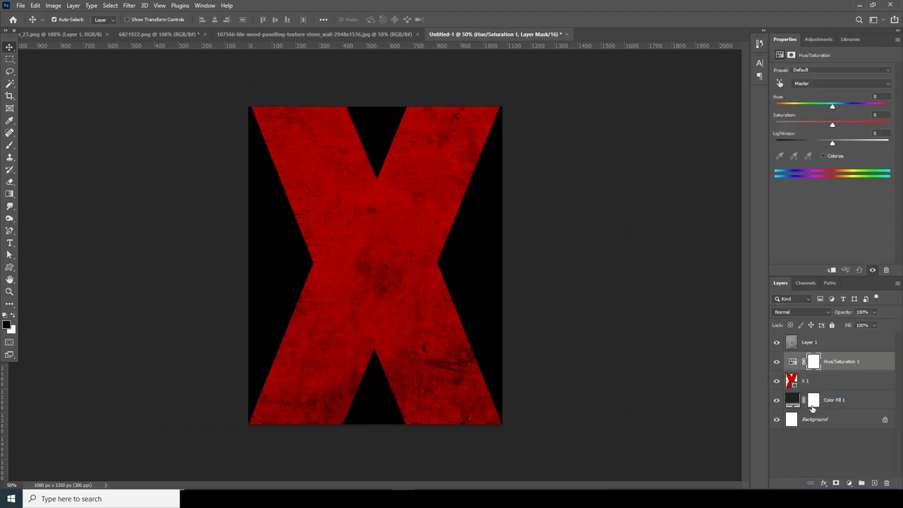
left_click_drag(791, 120, 768, 122)
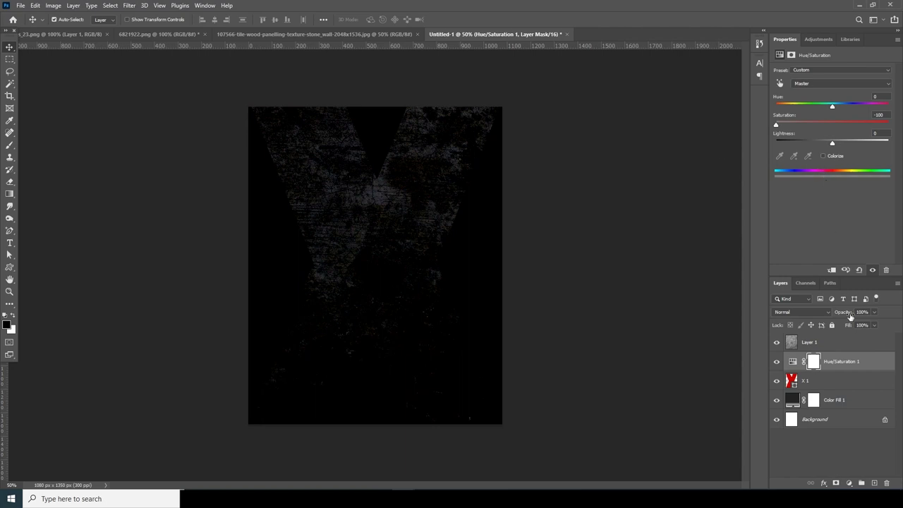
left_click(814, 362)
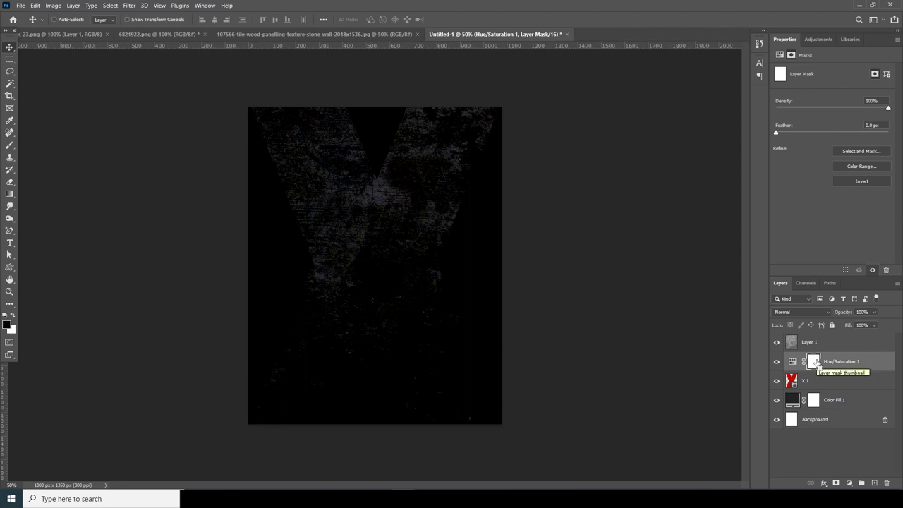
key("ctrl+i")
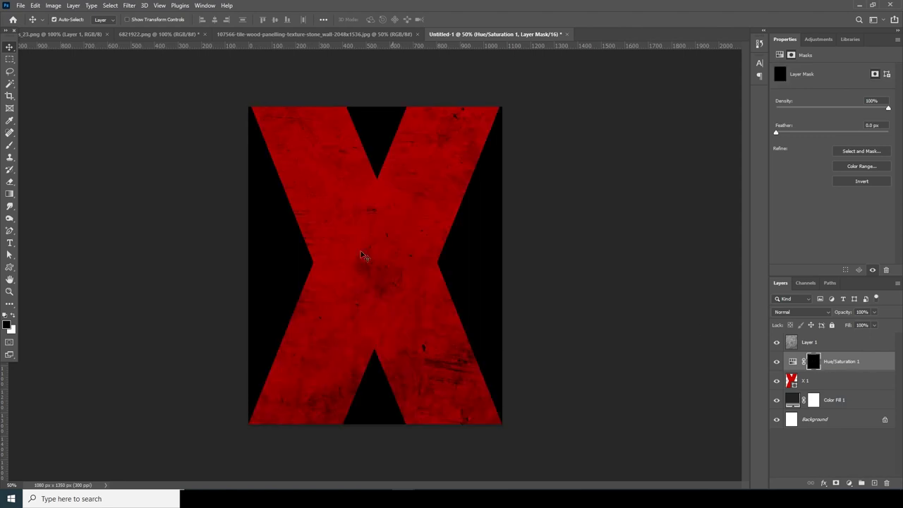
Paint white on the Hue/Saturation mask with a large splatter brush over the end of the X's upper-right arm.
key("b")
right_click(127, 185)
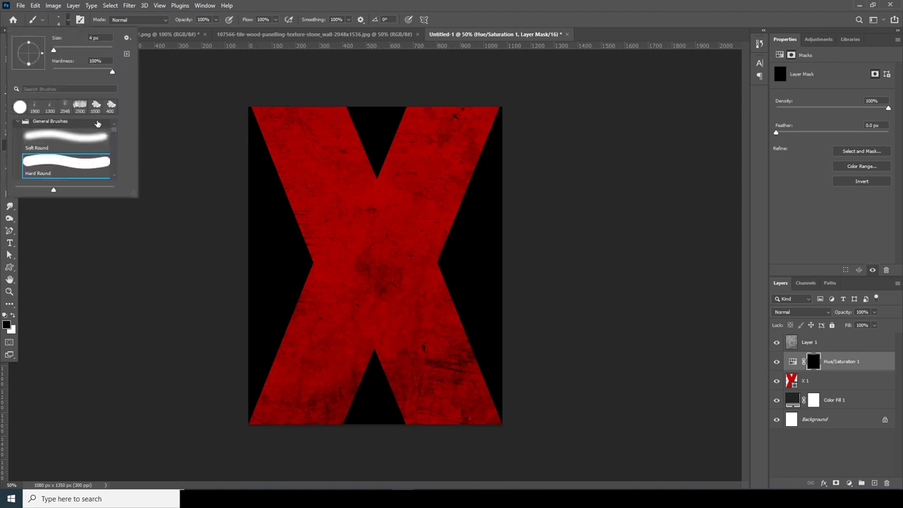
left_click_drag(114, 132, 111, 159)
left_click(98, 122)
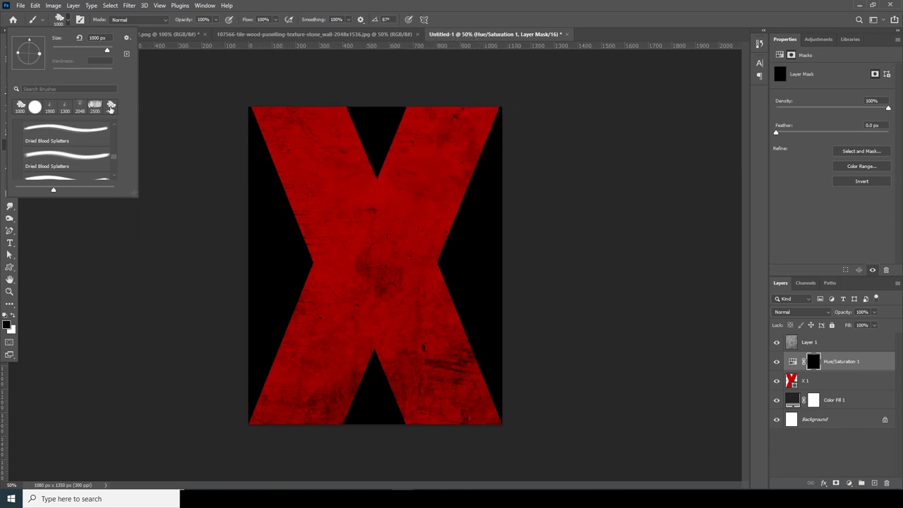
left_click(110, 109)
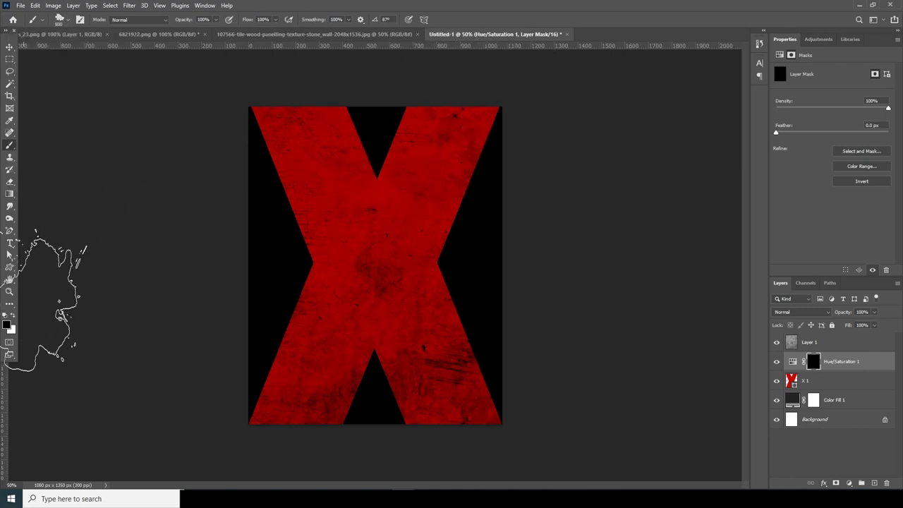
left_click(15, 319)
left_click(490, 132)
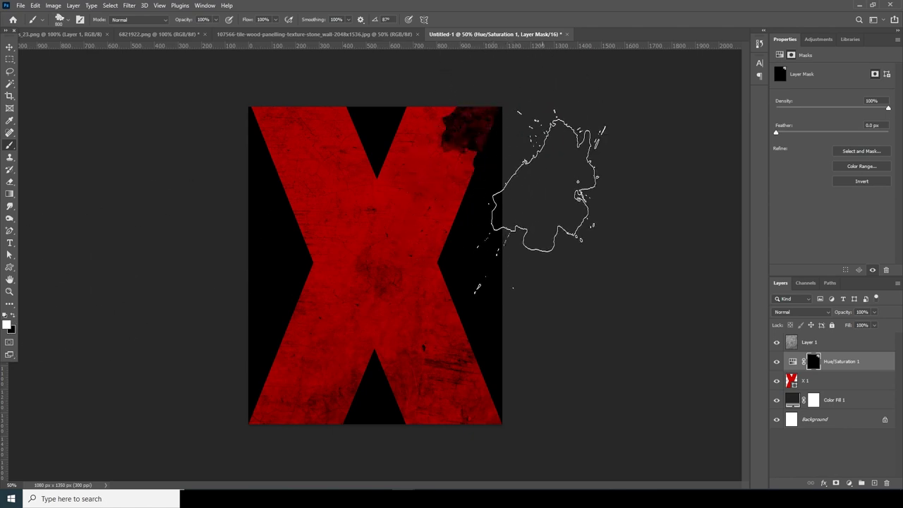
left_click(490, 158)
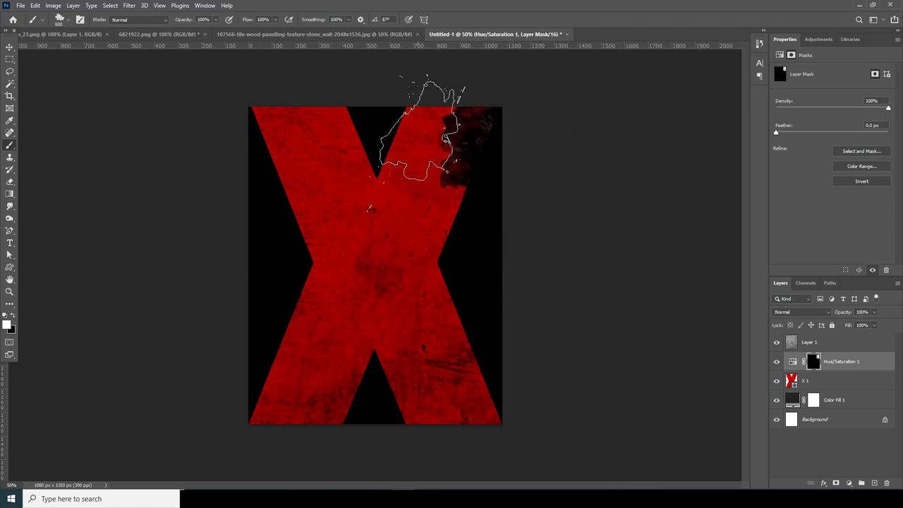
Move the Hue/Saturation adjustment layer above the stone texture layer.
left_click(796, 363)
left_click_drag(796, 363, 802, 337)
Paint white on the Hue/Saturation mask with the splatter brush over the X's upper-right tip, upper-left edge and lower-left arm end.
key("bracketleft")
key("bracketleft")
key("bracketleft")
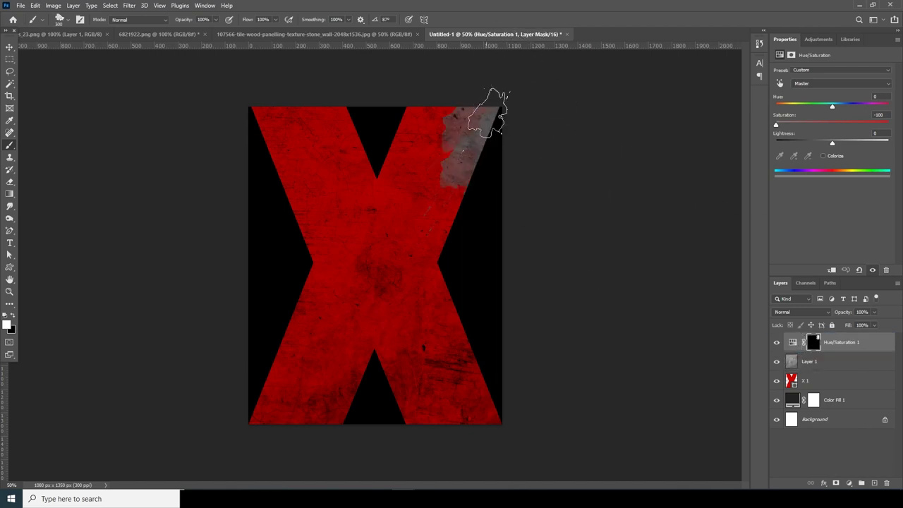
key("bracketright")
key("bracketright")
key("bracketright")
left_click(229, 445)
key("bracketright")
key("bracketright")
key("bracketright")
left_click(216, 388)
left_click(224, 141)
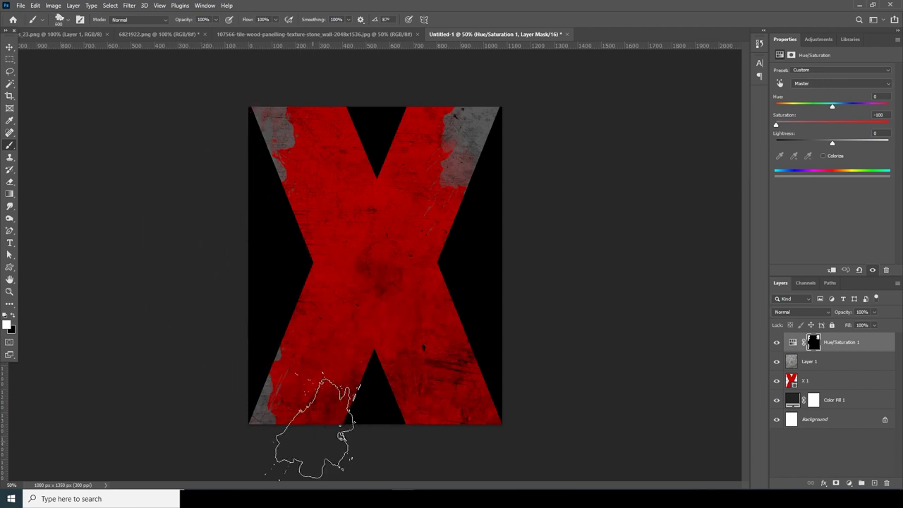
left_click(332, 427)
left_click(300, 427)
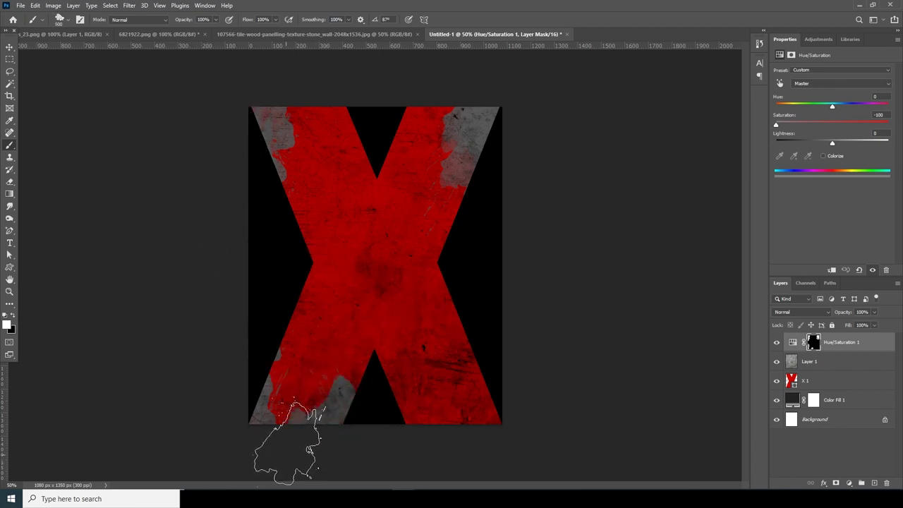
Rotate the splatter brush tip to -38° and paint black on the mask to restore red on the X's upper-right arm.
left_click(60, 19)
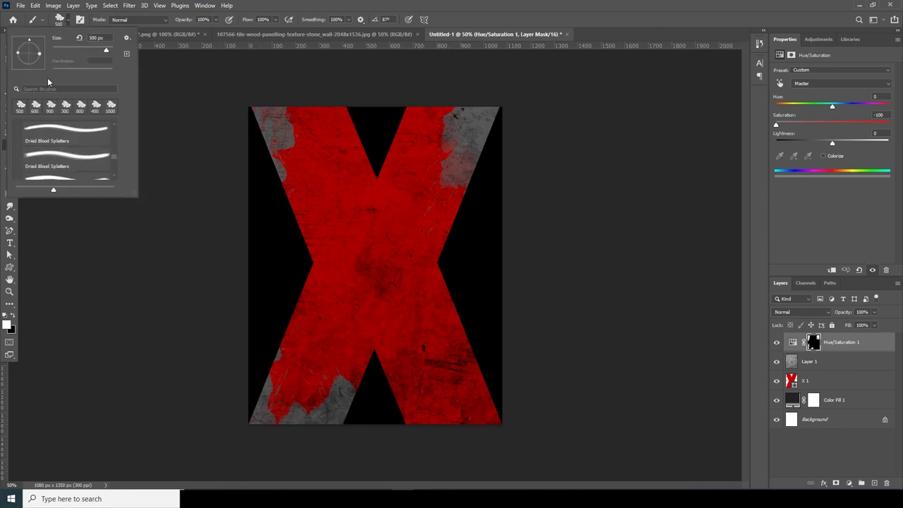
left_click_drag(37, 57, 37, 61)
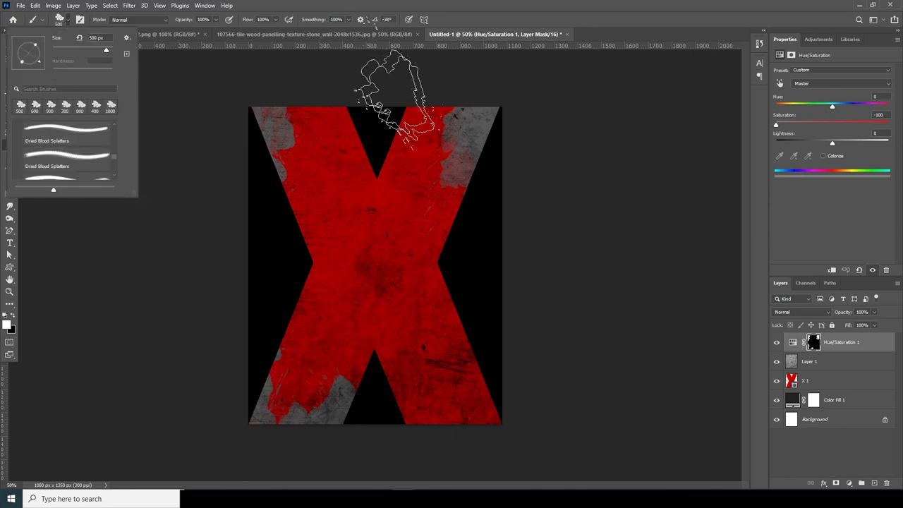
left_click(442, 113)
key("x")
left_click(443, 116)
left_click(443, 119)
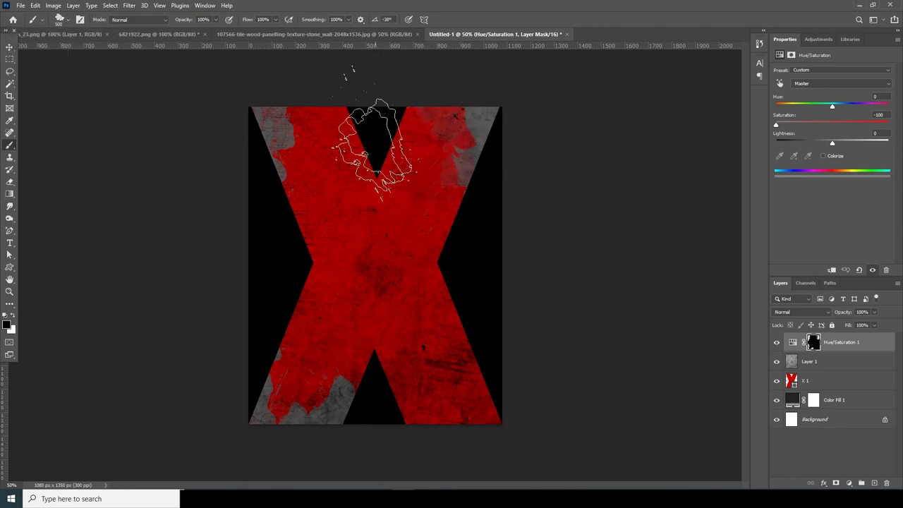
Paint white on the mask over the inner end of the X's upper-left arm and both side notches of the X.
key("x")
left_click(337, 107)
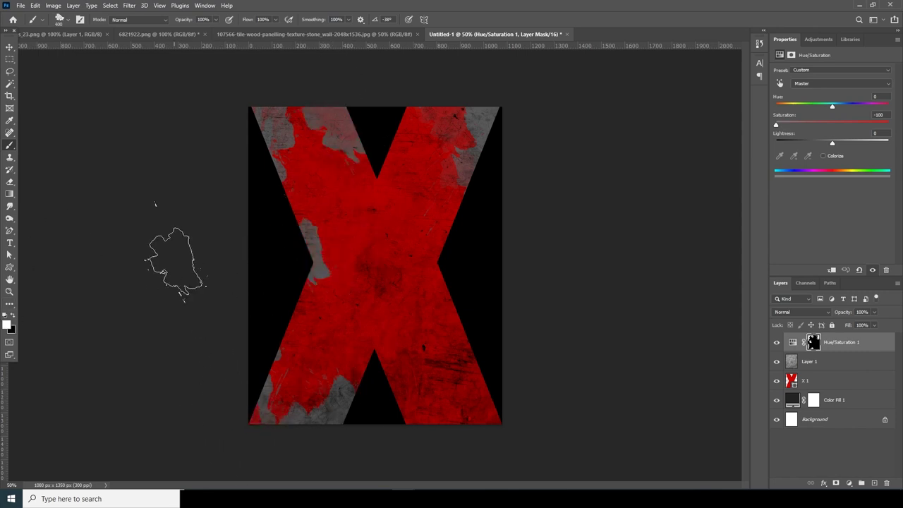
left_click(494, 296)
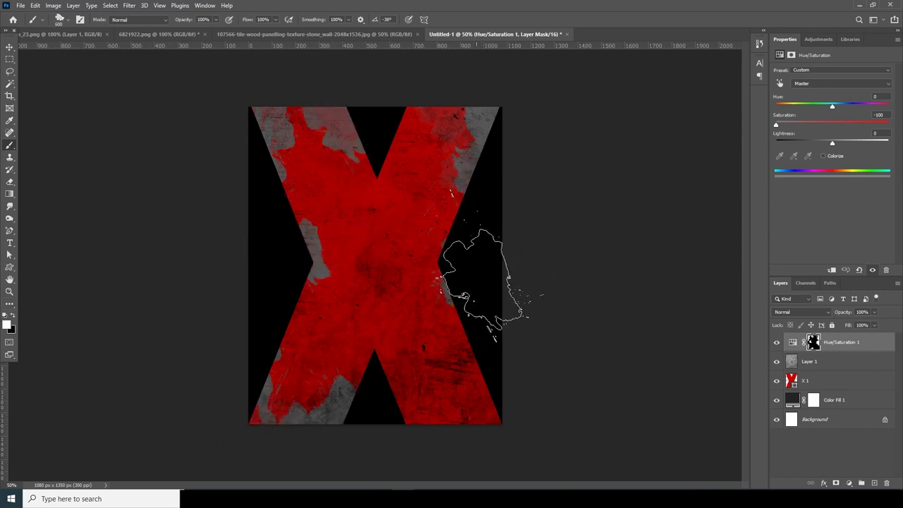
left_click(10, 48)
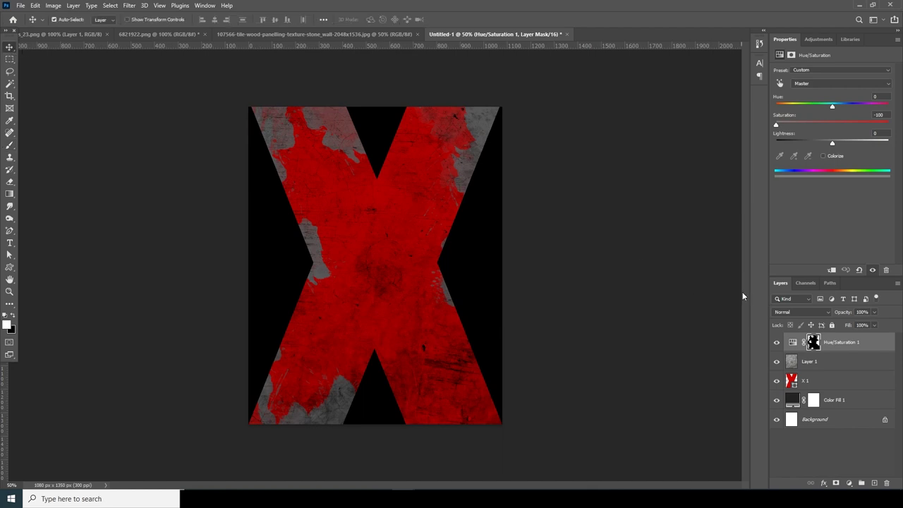
Copy the basketball player cutout from its own document into the poster as the top layer.
left_click(310, 35)
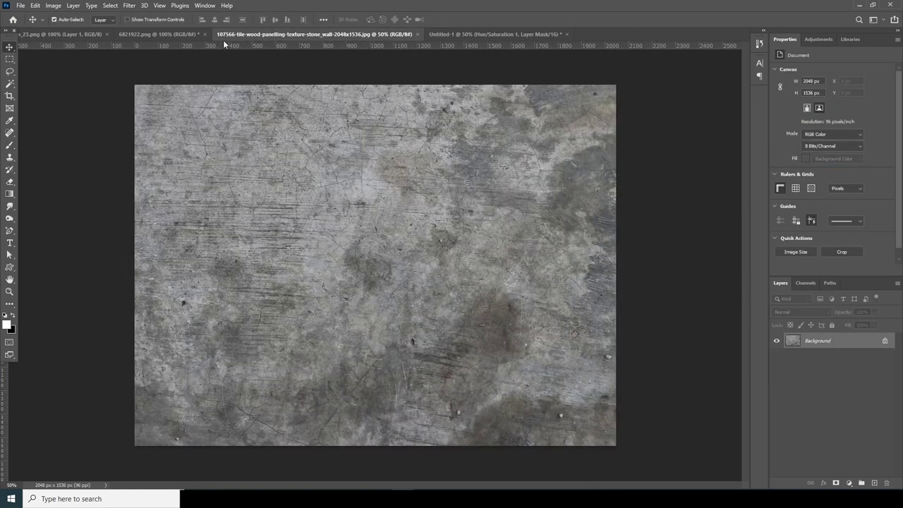
left_click(175, 35)
left_click(63, 34)
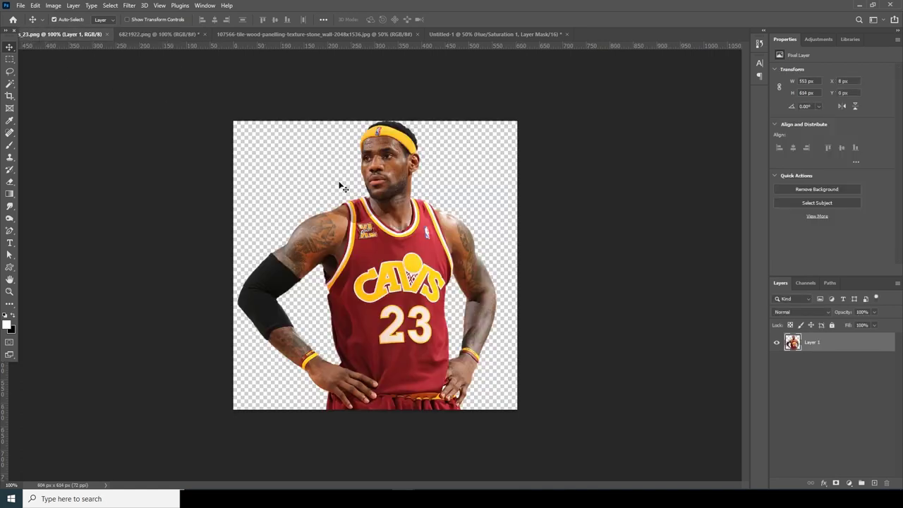
left_click_drag(400, 225, 386, 262)
left_click(439, 191)
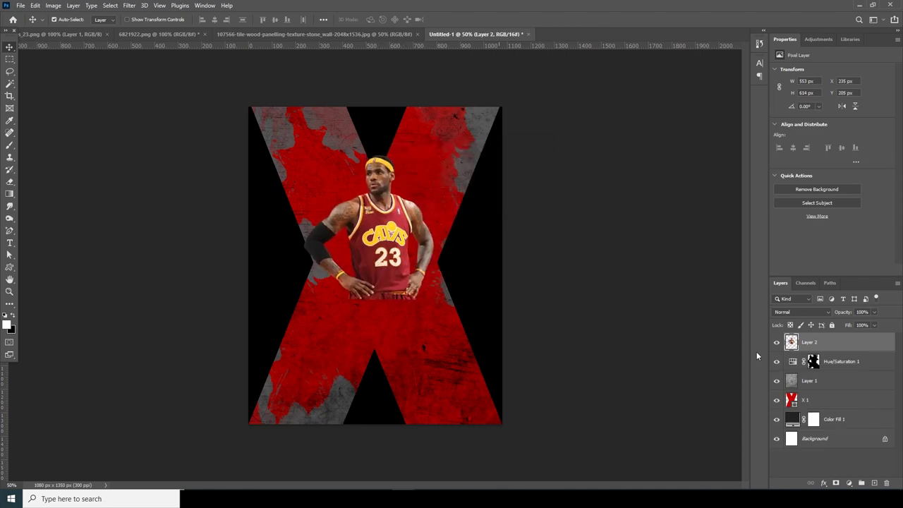
Convert the player layer to a smart object, scale it to about 839 x 931 px and centre it over the X.
right_click(830, 347)
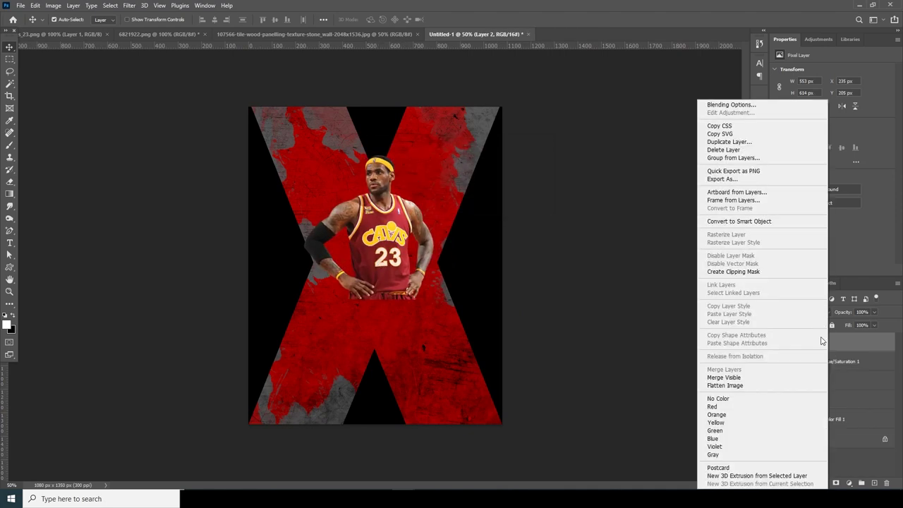
left_click(750, 222)
key("ctrl+t")
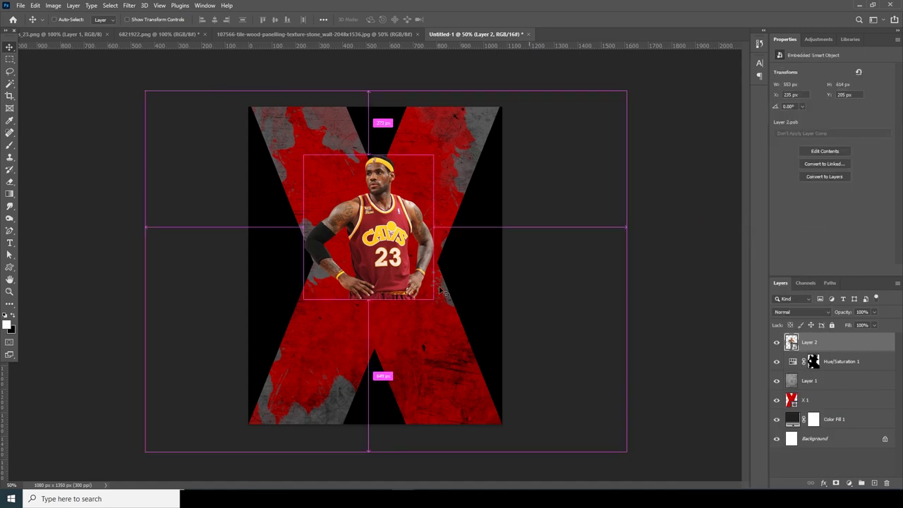
left_click_drag(433, 300, 483, 316)
left_click_drag(404, 263, 374, 282)
key("Return")
Add a layer mask to the player and paint black with a 1000 px splatter brush to fade out the lower body.
left_click(836, 482)
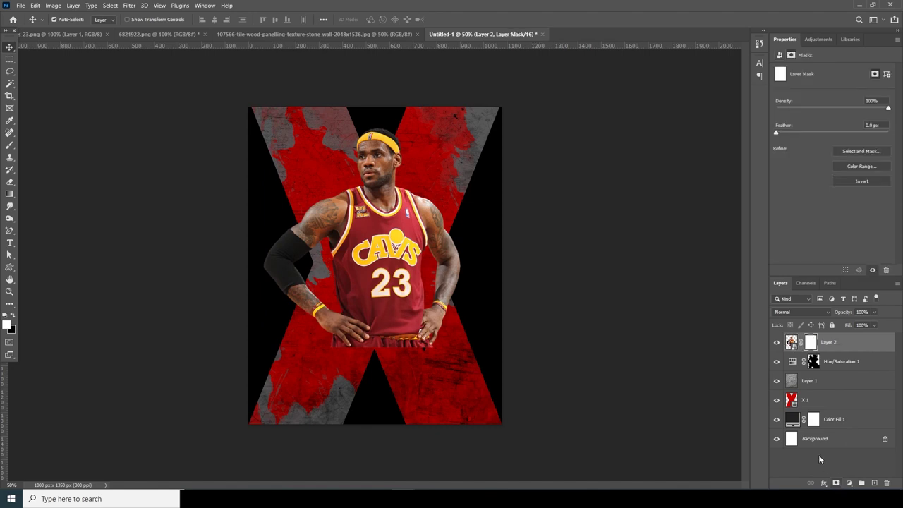
key("b")
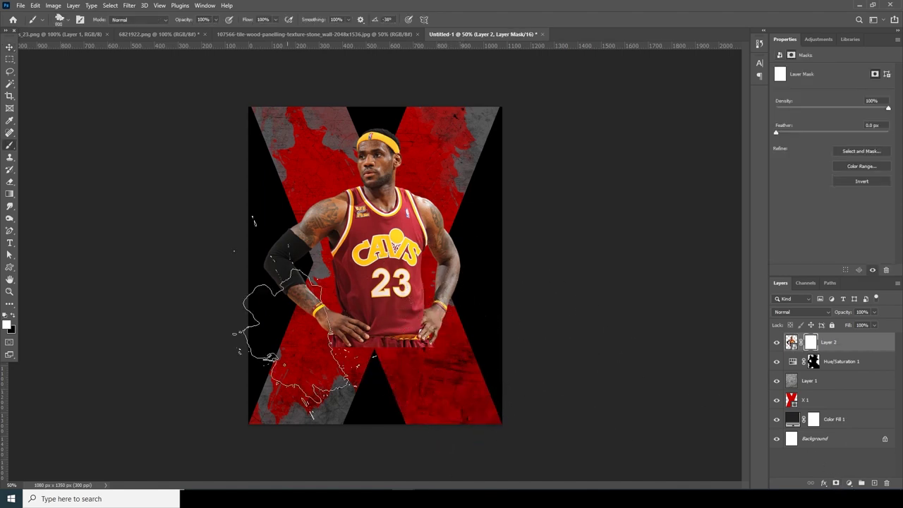
left_click(13, 316)
key("]")
key("]")
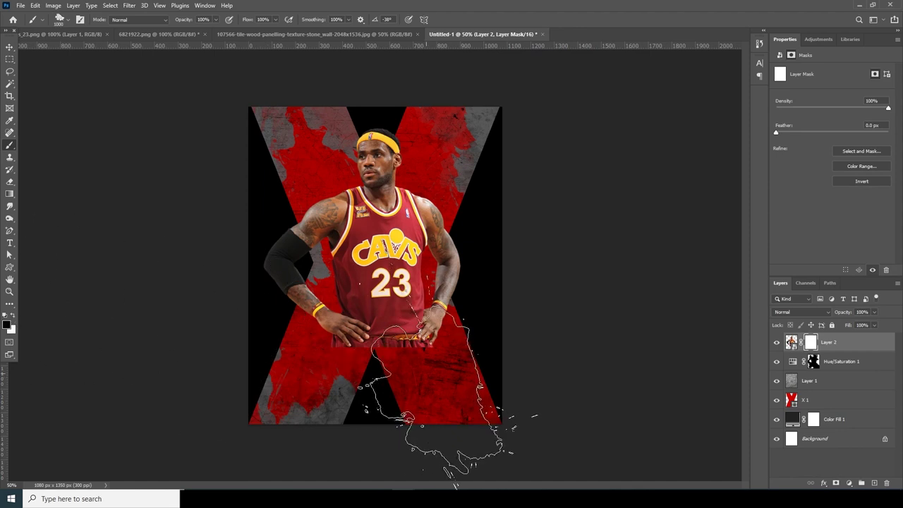
left_click(416, 378)
left_click(357, 370)
mouse_move(330, 381)
left_mouse_down()
mouse_move(320, 376)
mouse_move(334, 379)
mouse_move(324, 337)
mouse_move(432, 376)
mouse_move(452, 374)
mouse_move(422, 366)
mouse_move(432, 450)
left_mouse_up()
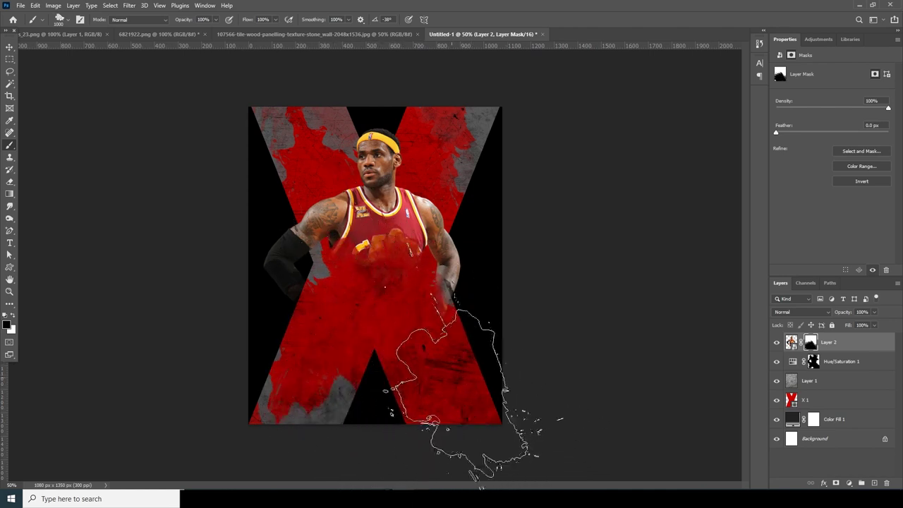
left_click(8, 47)
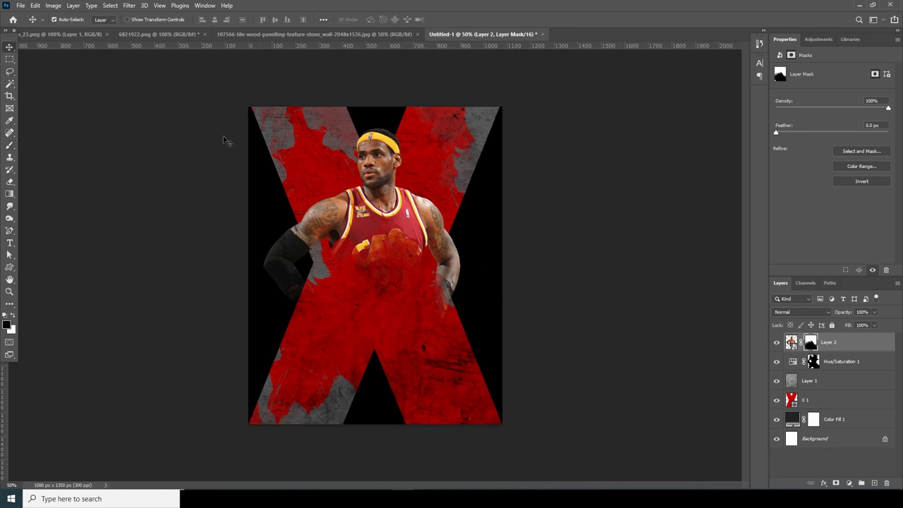
Open the Camera Raw Filter on the player image and set Exposure +0.40, Highlights -99 and Shadows +85.
left_click(792, 342)
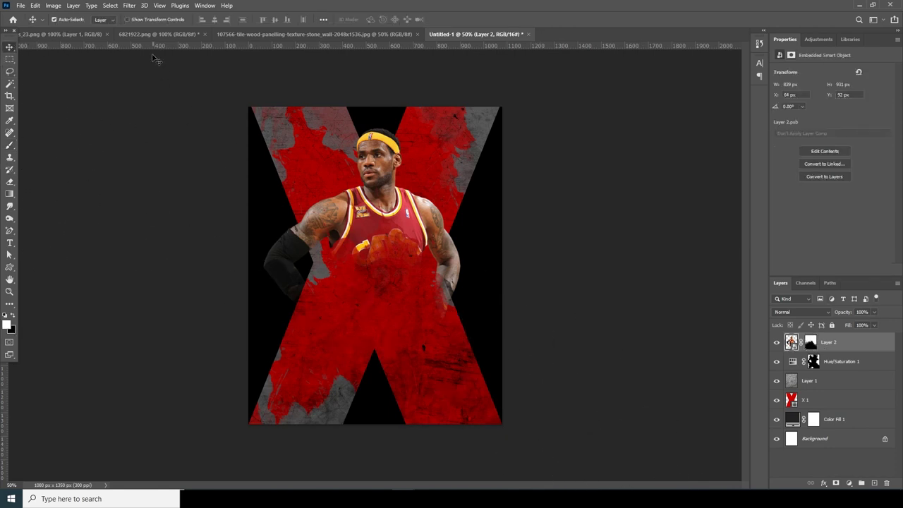
left_click(127, 6)
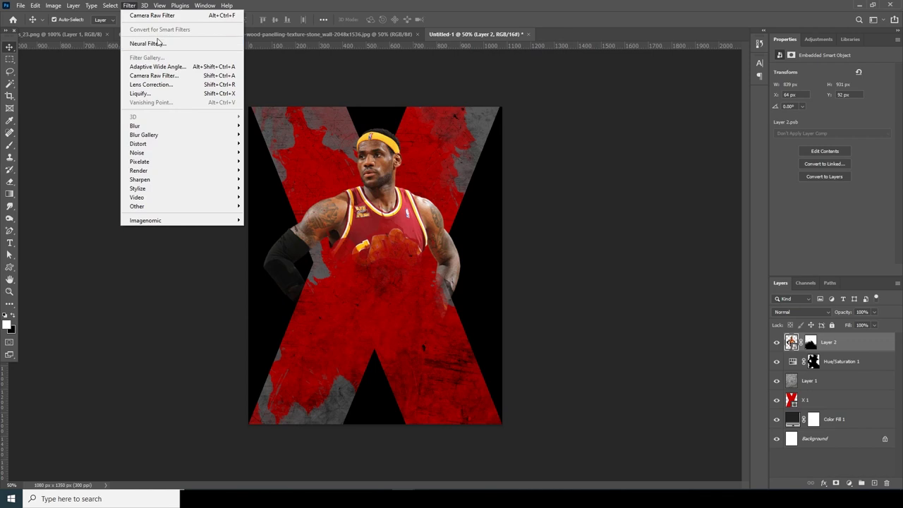
left_click(157, 76)
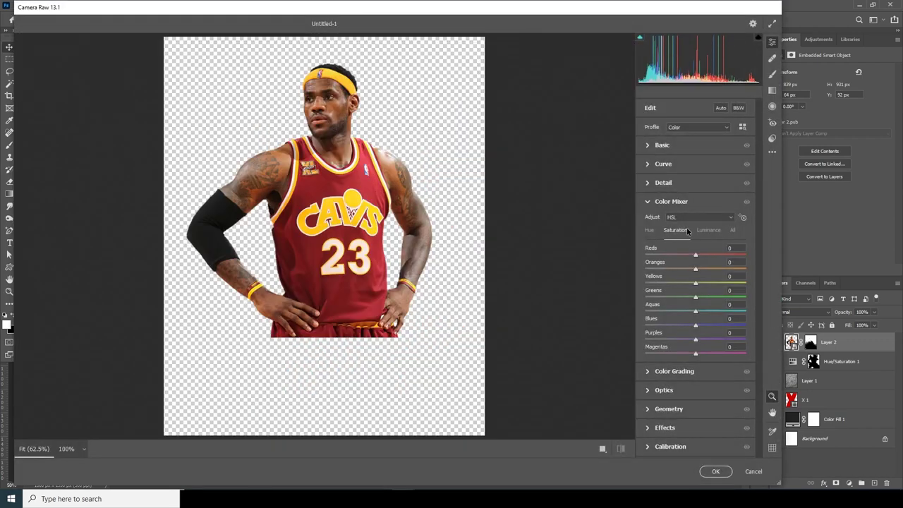
left_click(652, 145)
left_click_drag(702, 222, 646, 248)
left_click_drag(695, 261, 738, 262)
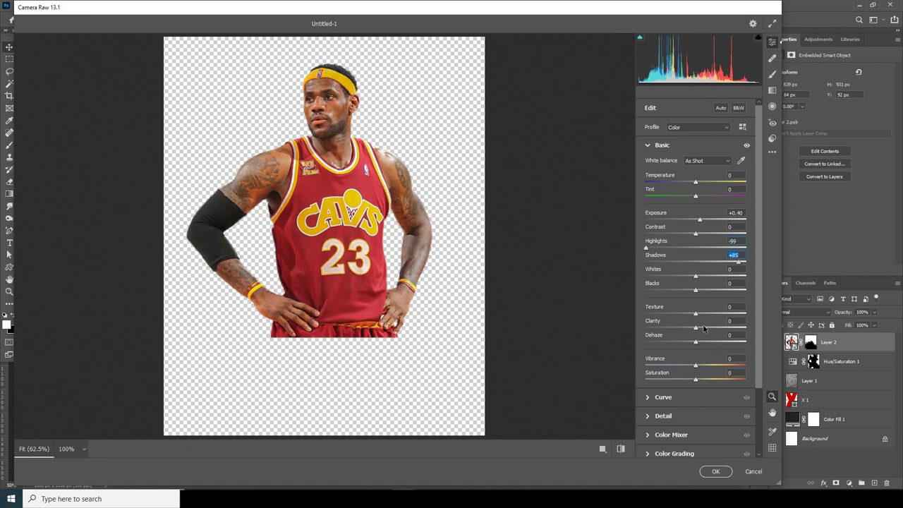
Set the player's Clarity to +75 and Texture to +50.
left_click_drag(722, 329, 723, 329)
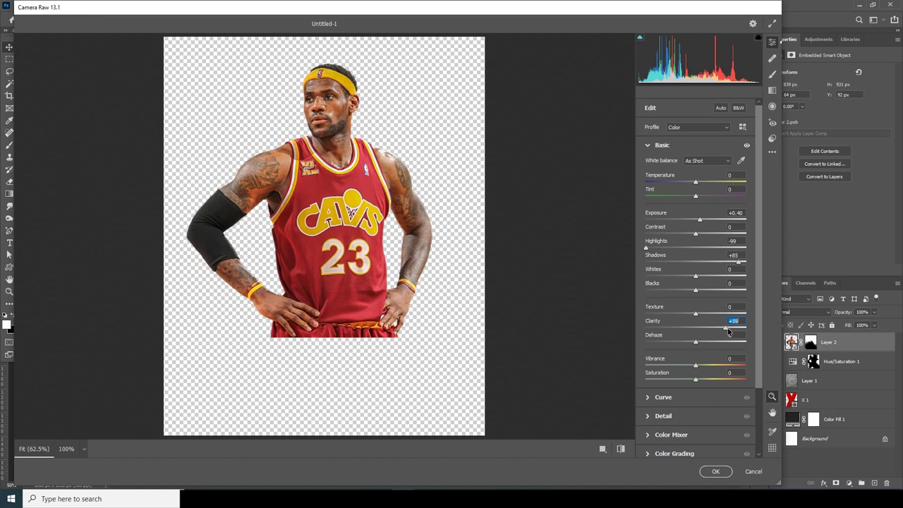
left_click_drag(730, 332, 736, 333)
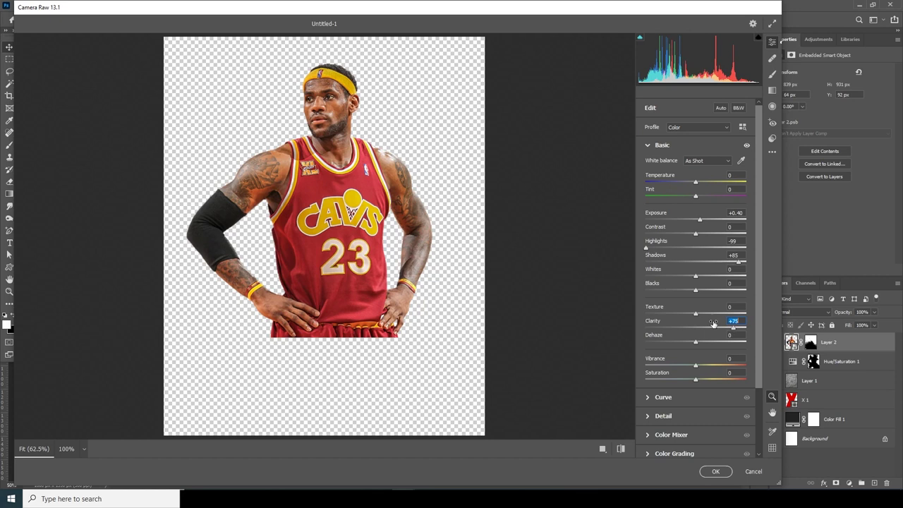
left_click_drag(707, 315, 721, 316)
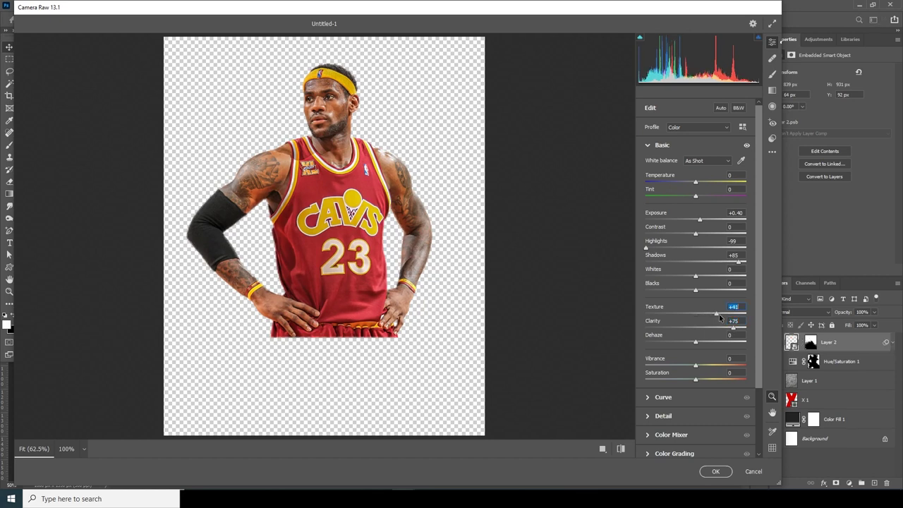
Set the player's Sharpening to 27, Noise Reduction to 38 and Color Noise Reduction to 34.
scroll(762, 408, "down", 1)
scroll(761, 407, "down", 2)
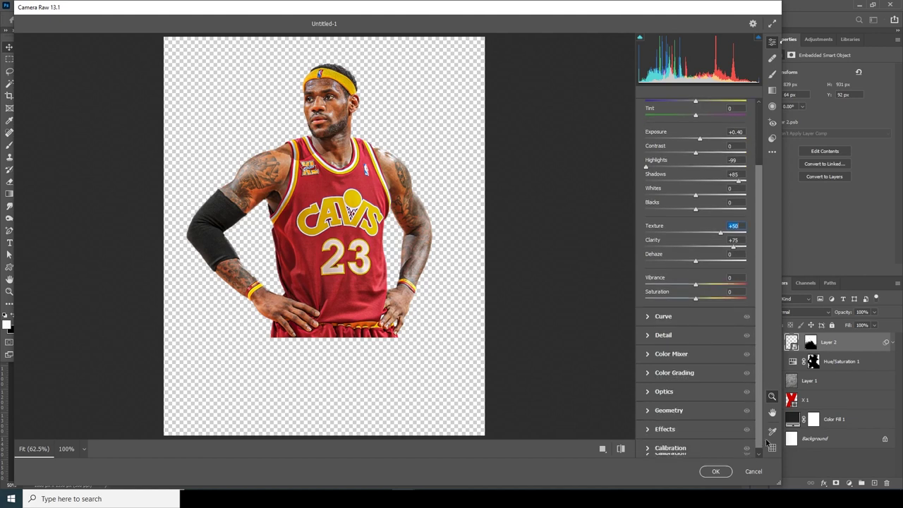
left_click(653, 339)
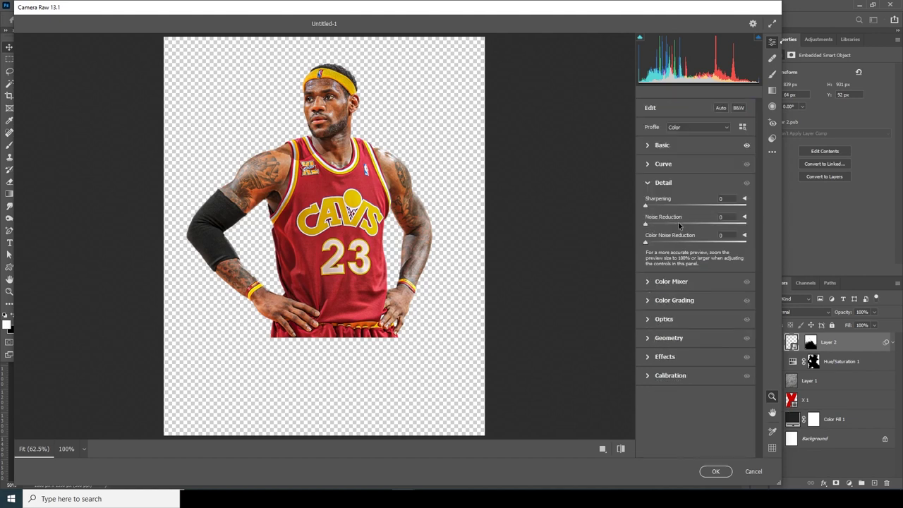
left_click_drag(681, 225, 663, 206)
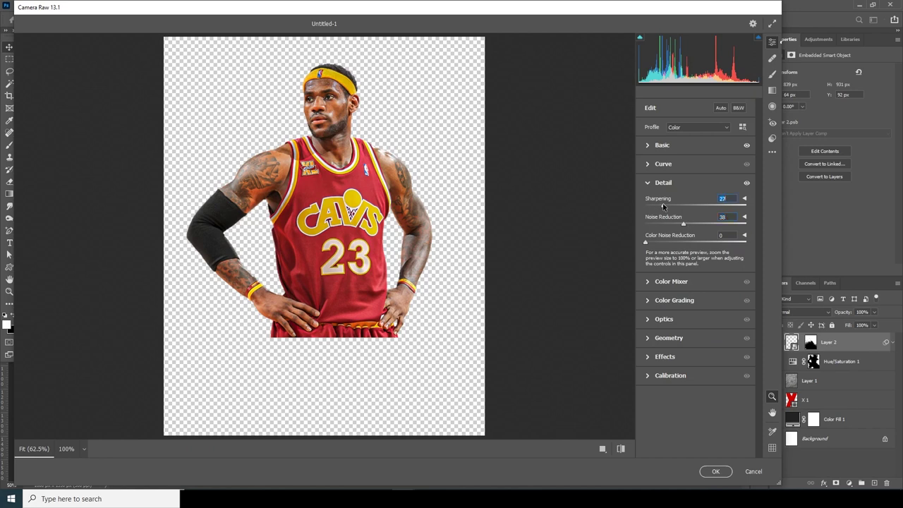
left_click_drag(670, 244, 680, 243)
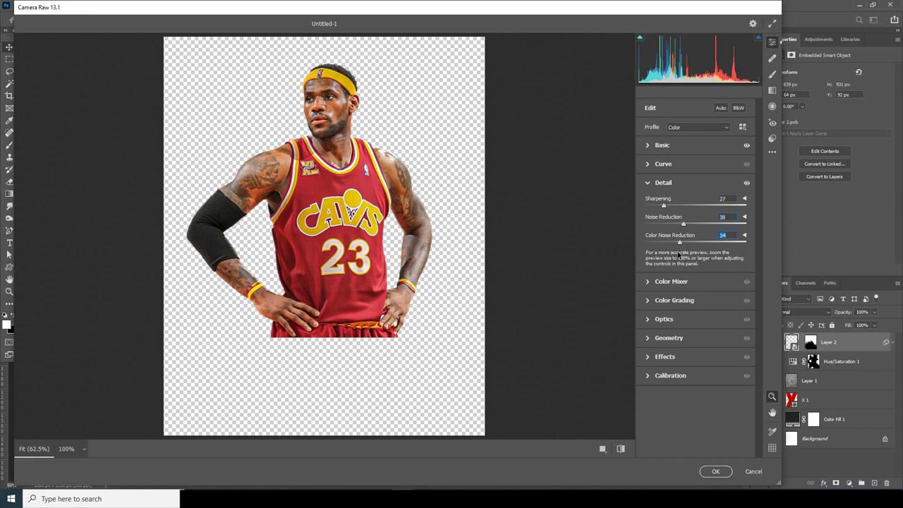
In the Color Mixer's saturation settings, set Oranges to -55, reduce Yellows to about -45 and raise Reds moderately.
left_click(648, 304)
left_click(653, 220)
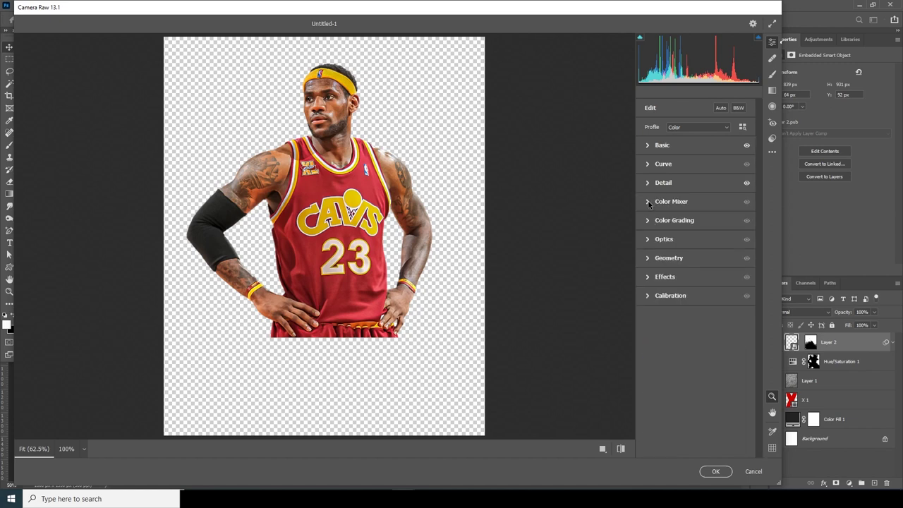
left_click(649, 203)
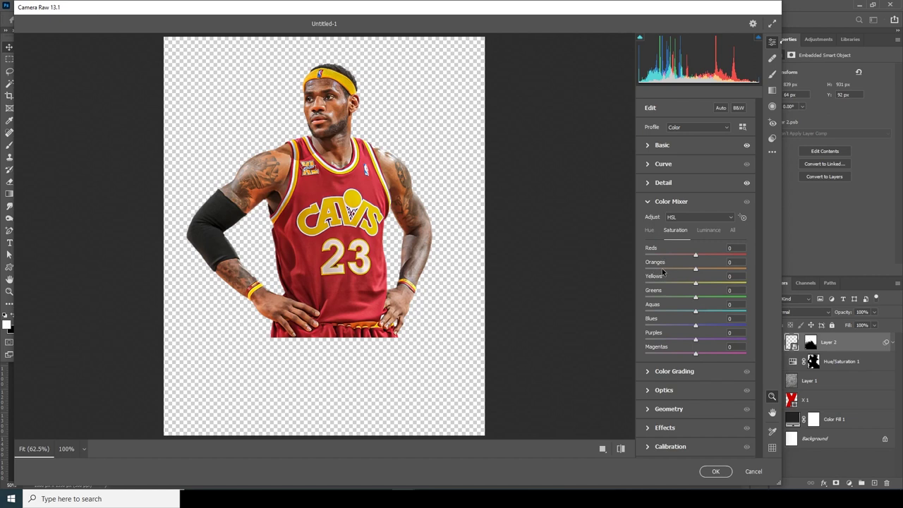
left_click_drag(663, 268, 668, 270)
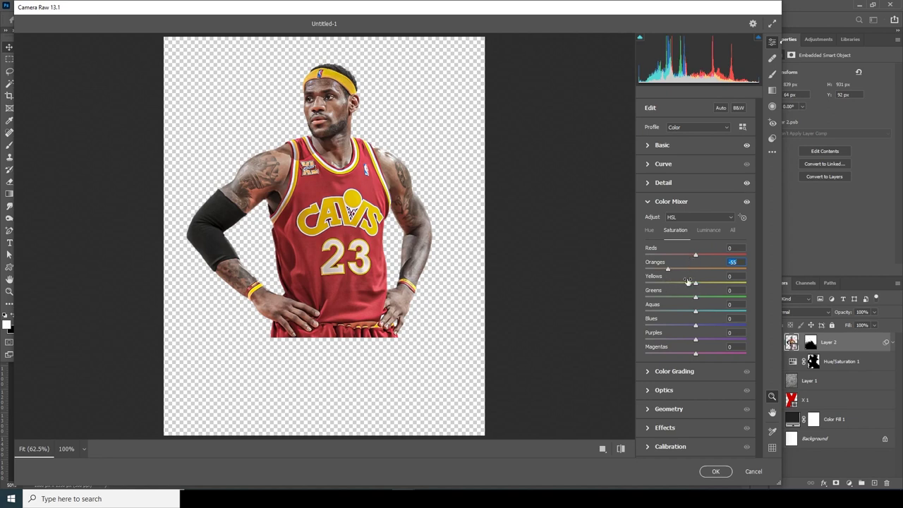
left_click(672, 284)
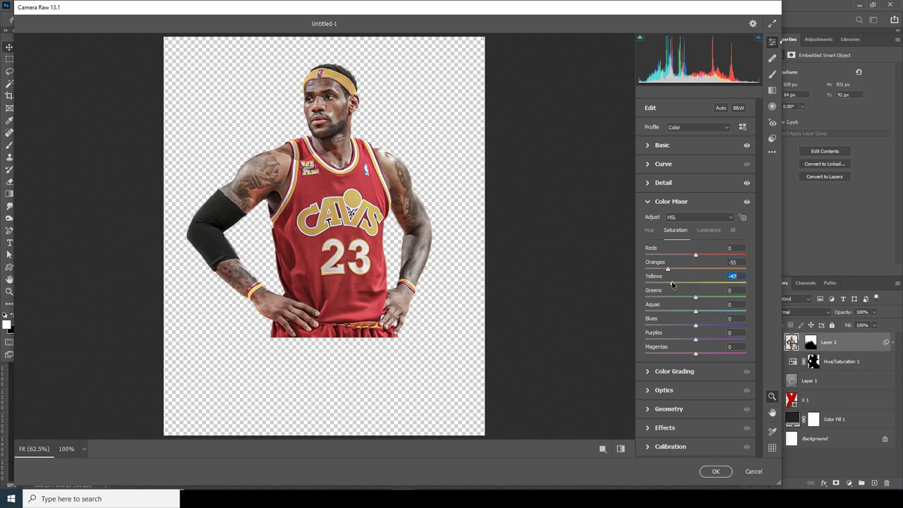
left_click_drag(673, 285, 675, 285)
left_click(711, 256)
left_click_drag(711, 257, 706, 258)
Lower the Reds luminance slightly and set the Reds hue to -6 in the Color Mixer.
left_click(709, 230)
left_click(693, 257)
left_click_drag(694, 256, 690, 257)
left_click(649, 231)
left_click_drag(696, 256, 693, 256)
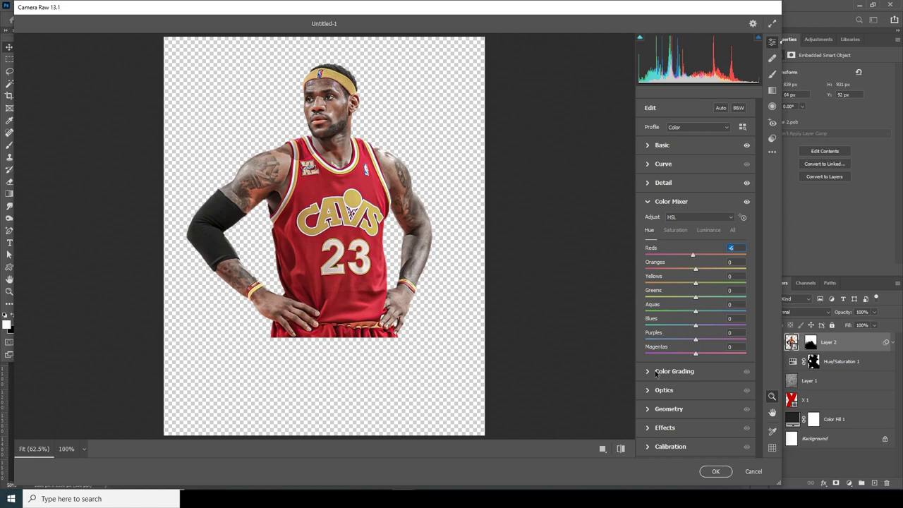
Apply the large player's Camera Raw grading and copy the full-length dribbling player from 6821922.png into the poster.
left_click(720, 473)
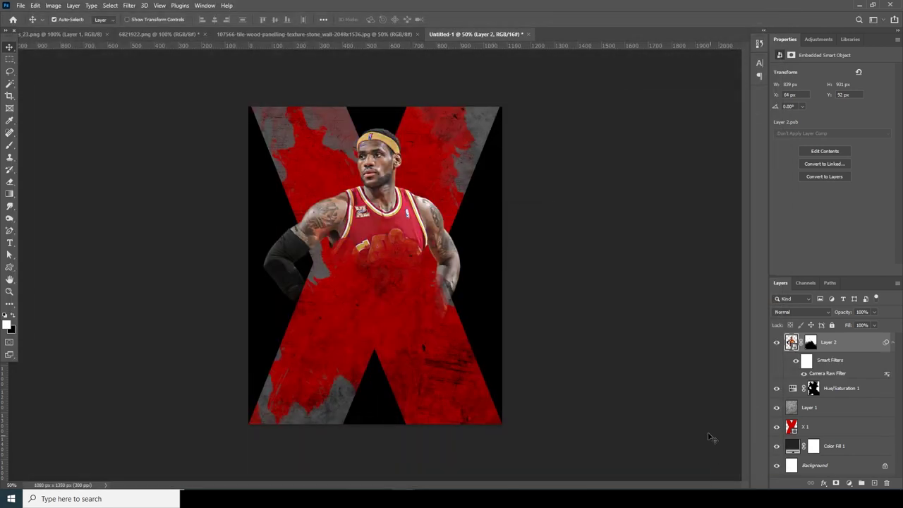
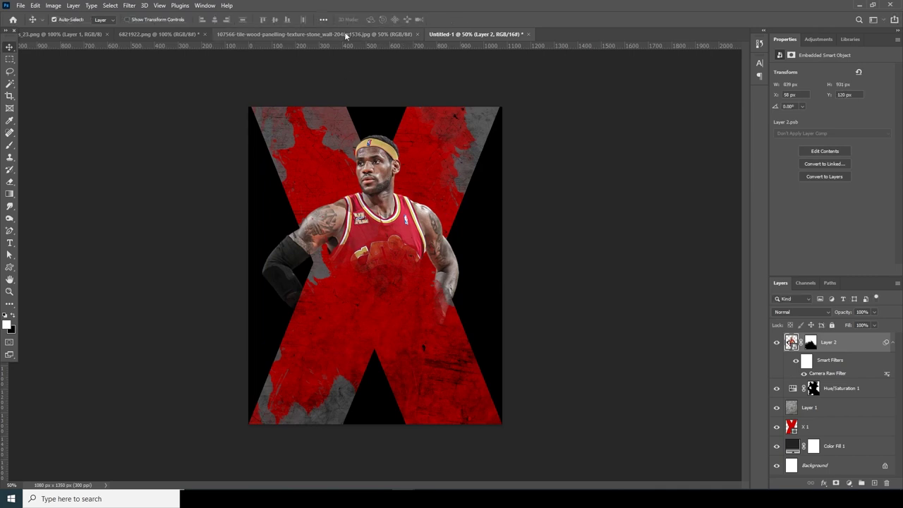
left_click(180, 33)
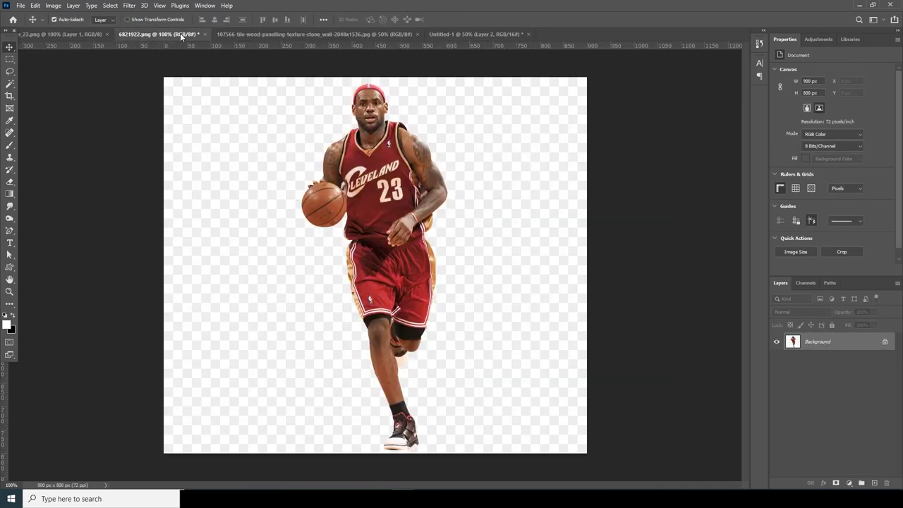
left_click_drag(317, 153, 390, 285)
left_click(443, 192)
Convert the dribbling player's layer to a smart object and enlarge it to about 361 x 906 px over the poster's lower centre.
right_click(812, 344)
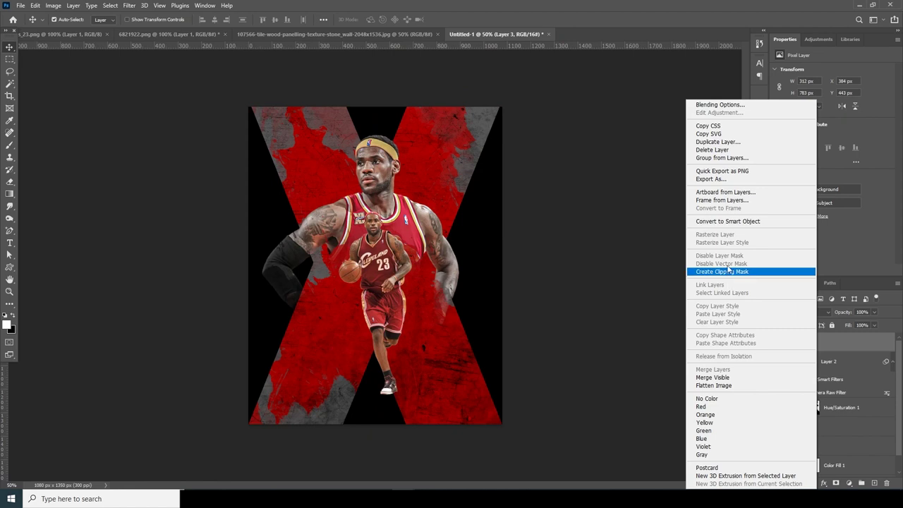
left_click(728, 222)
left_click_drag(408, 347, 407, 348)
key("ctrl+t")
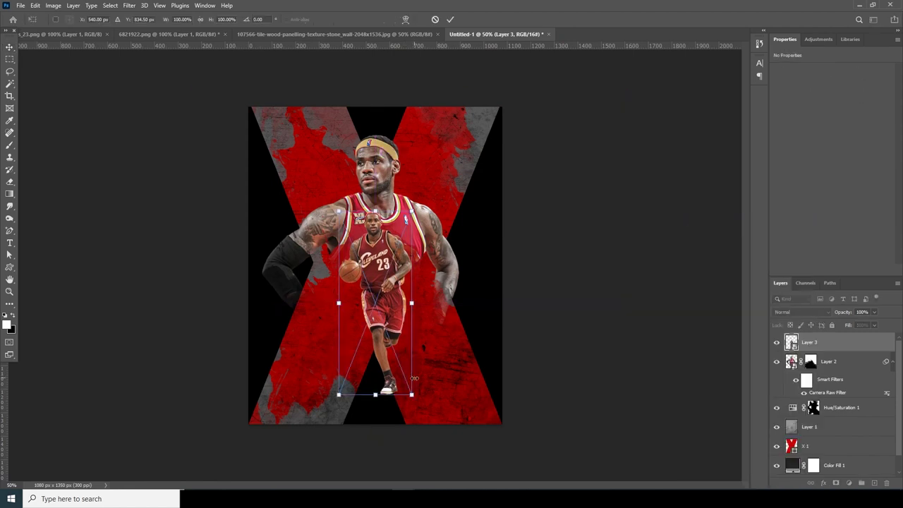
left_click_drag(413, 396, 417, 408)
left_click_drag(384, 331, 386, 341)
key("Return")
In a Camera Raw filter on the dribbling player, set Exposure +0.25, Highlights -79, Shadows +41, Texture +10 and Clarity about +45.
left_click(129, 5)
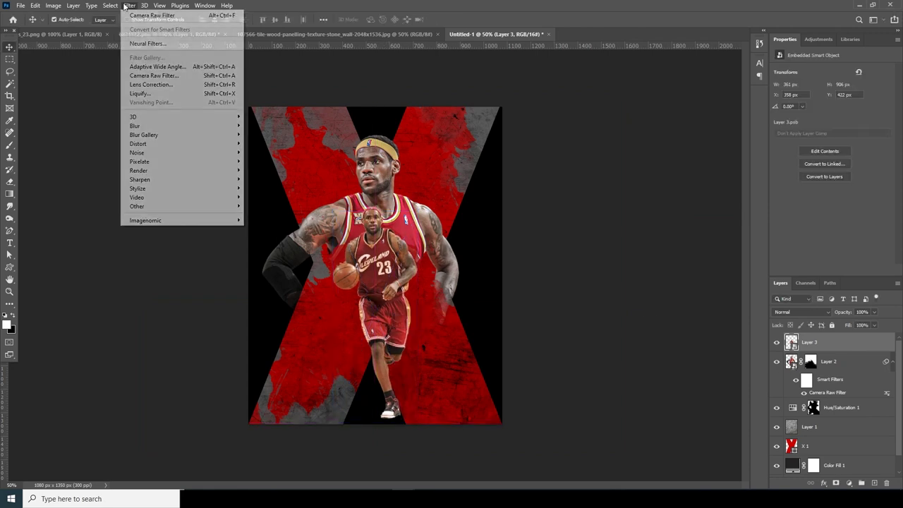
left_click(151, 75)
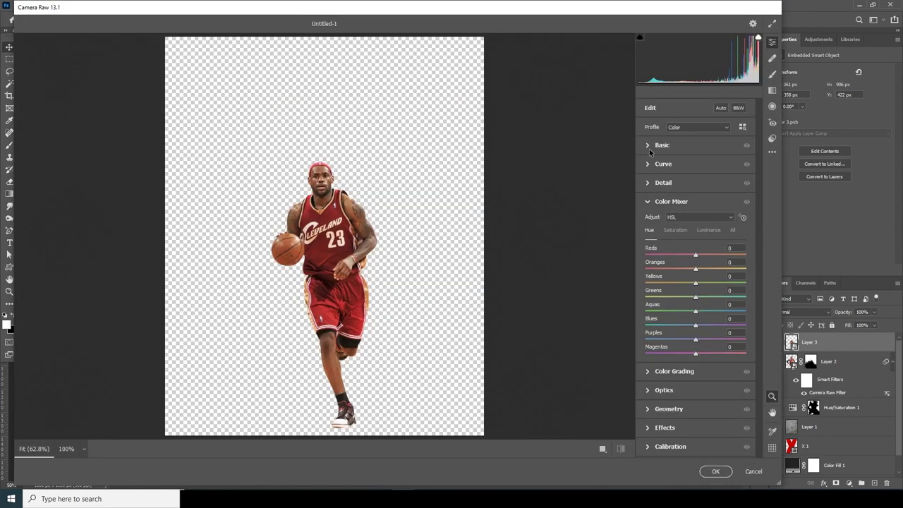
left_click(650, 146)
left_click(698, 220)
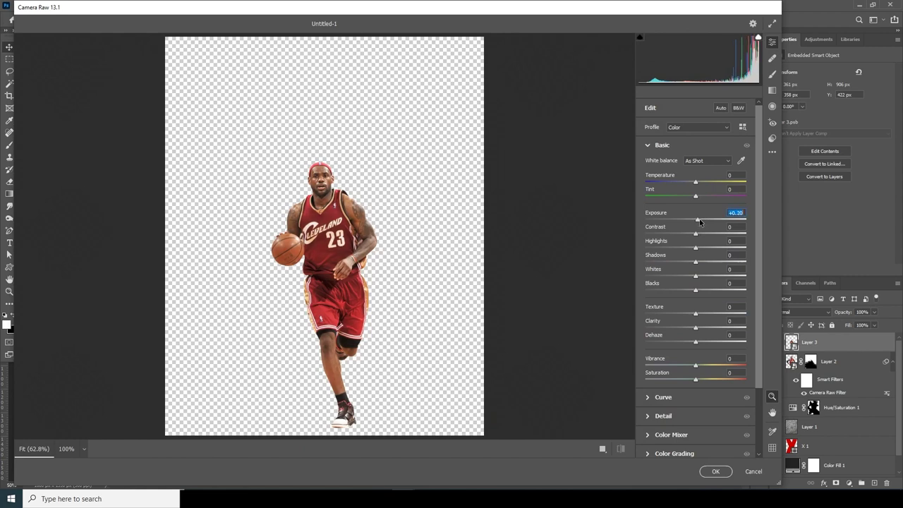
left_click(656, 248)
left_click_drag(697, 262, 716, 262)
left_click(655, 249)
mouse_move(709, 328)
left_mouse_down()
mouse_move(736, 328)
mouse_move(702, 313)
left_mouse_up()
left_click(719, 328)
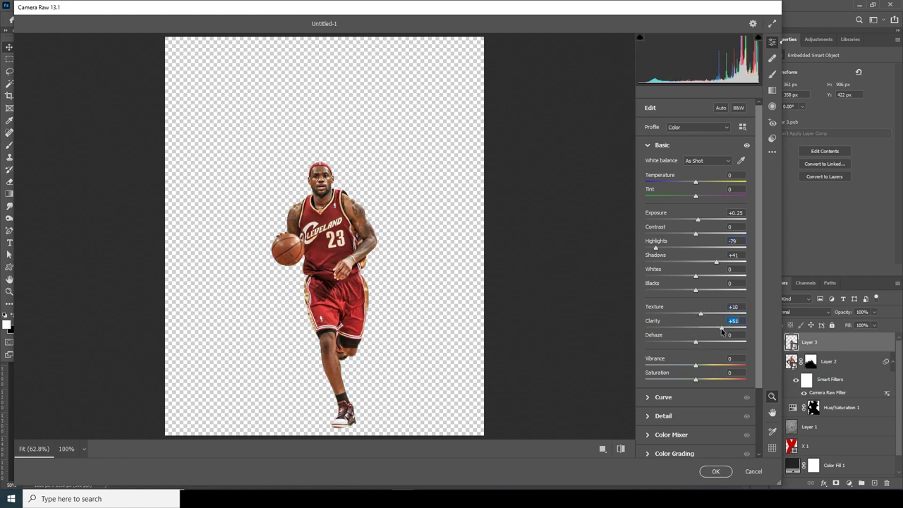
Set the dribbling player's Sharpening to 18, Noise Reduction to about 45 and Color Noise Reduction to 44.
scroll(677, 349, "down", 3)
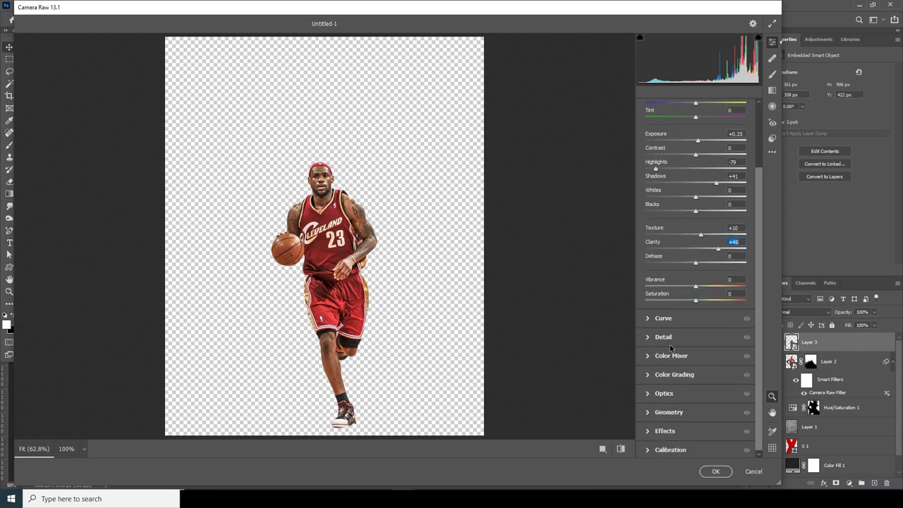
left_click(650, 339)
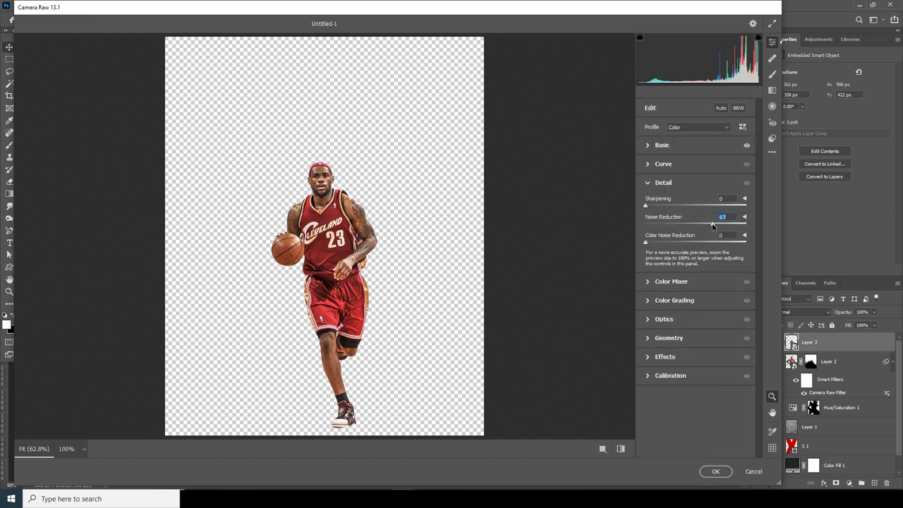
left_click(674, 204)
left_click(656, 242)
left_click_drag(670, 242, 703, 243)
left_click_drag(671, 207, 657, 207)
mouse_move(701, 241)
left_mouse_down()
mouse_move(690, 243)
mouse_move(693, 226)
left_mouse_up()
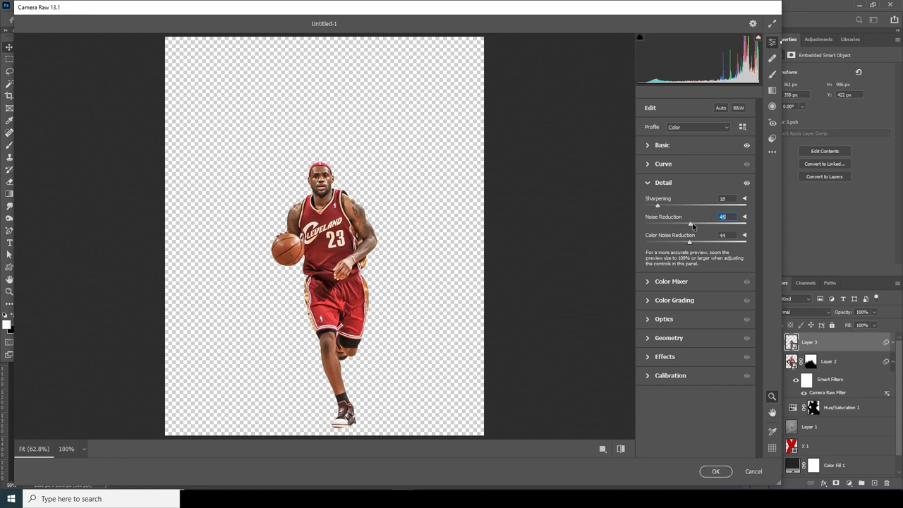
In the Color Mixer's saturation settings, set Oranges to -64, Yellows to -44 and Reds to +21.
left_click(651, 283)
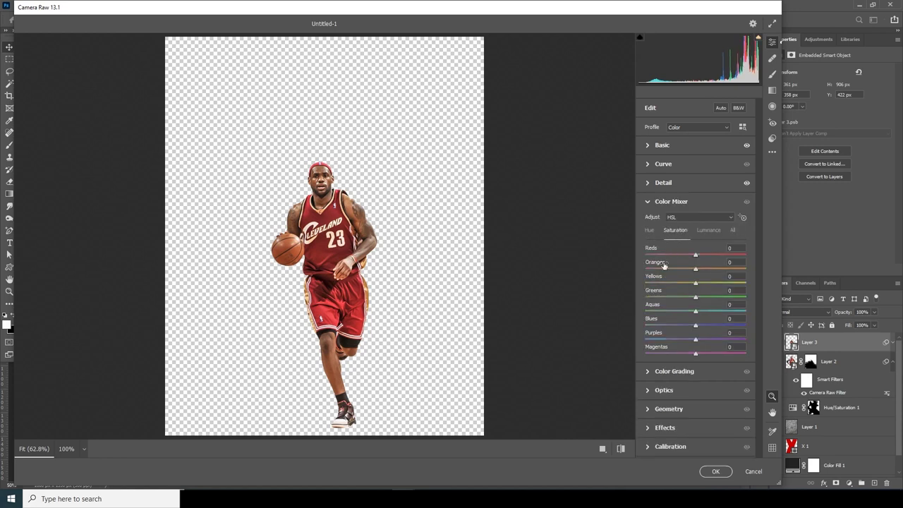
left_click_drag(655, 271, 662, 270)
left_click(674, 283)
left_click(675, 255)
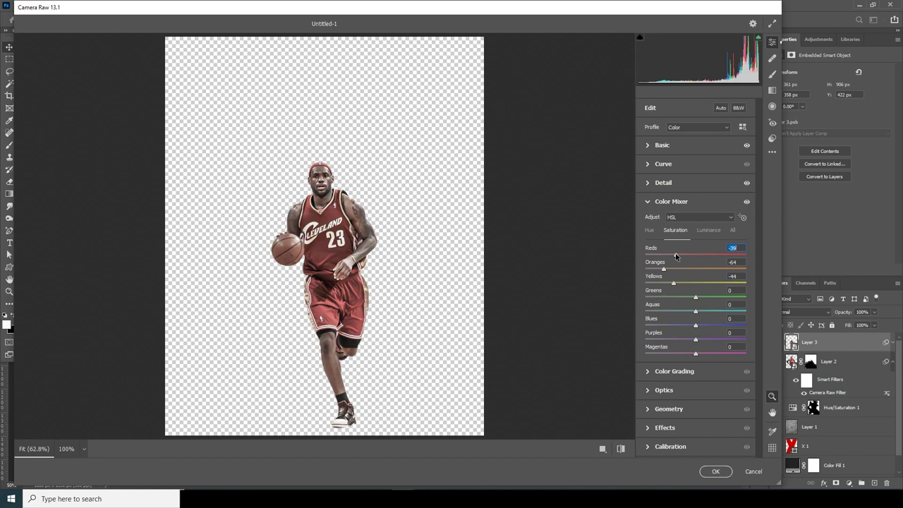
left_click_drag(675, 255, 706, 253)
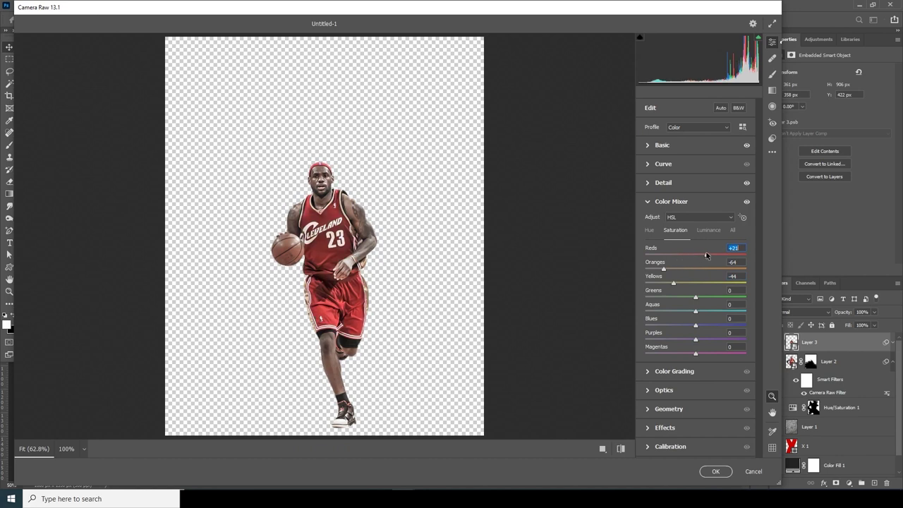
Set the Reds hue to about -3 and the Reds luminance to -7, and apply the Camera Raw filter.
left_click(655, 233)
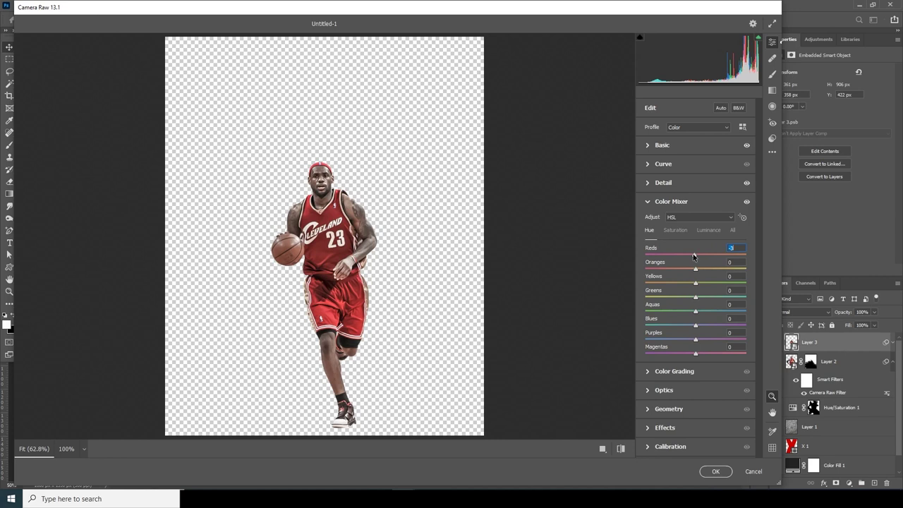
left_click(714, 230)
left_click_drag(695, 257, 693, 258)
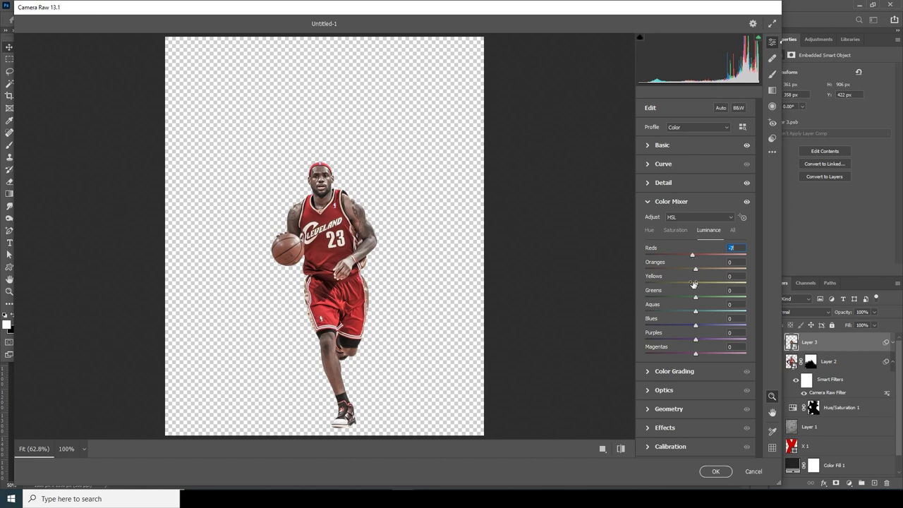
left_click(715, 471)
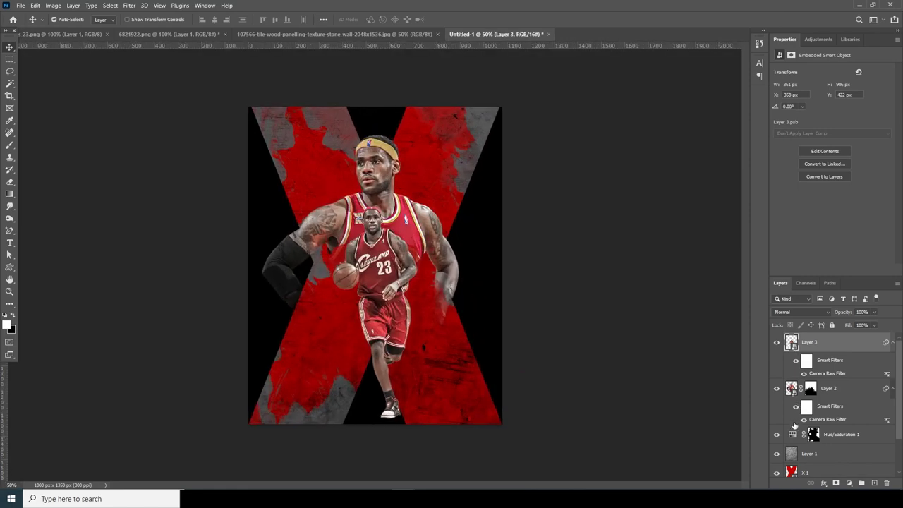
Add a Color Lookup adjustment layer above the players using the TensionGreen.3DL look.
left_click(849, 483)
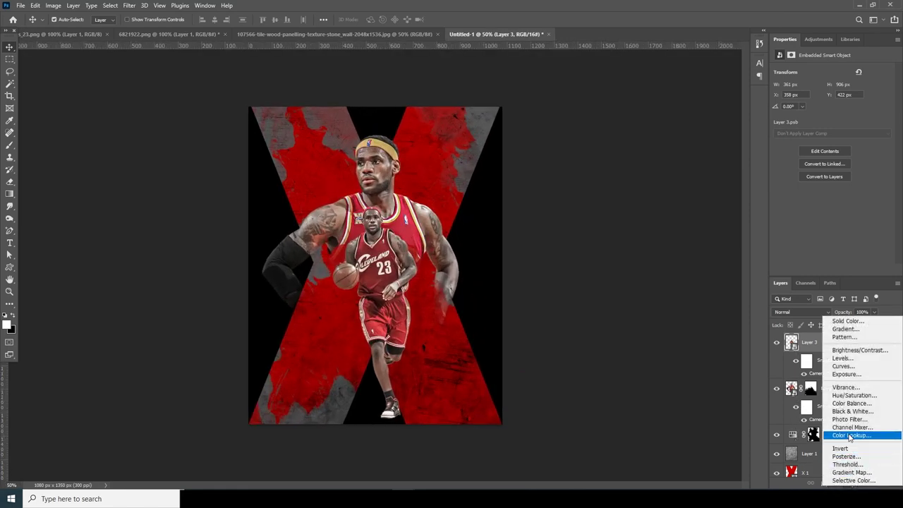
left_click(850, 436)
left_click(836, 72)
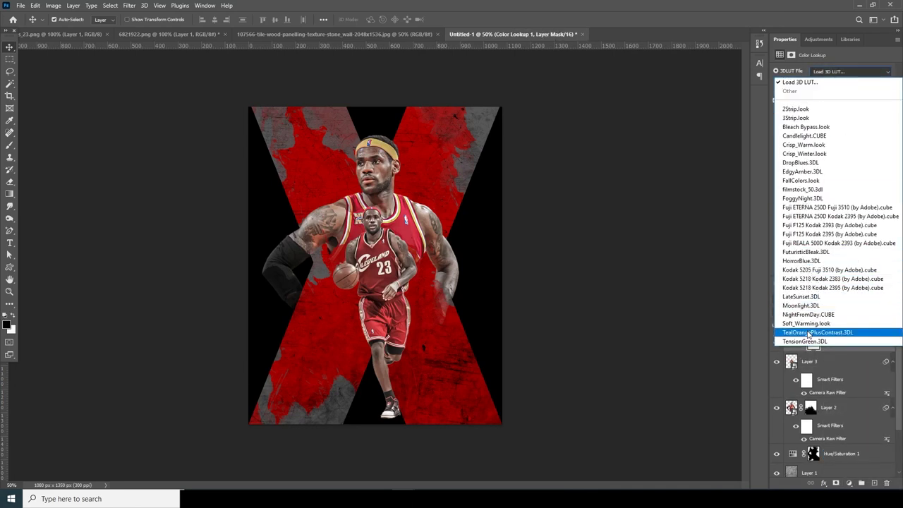
left_click(808, 341)
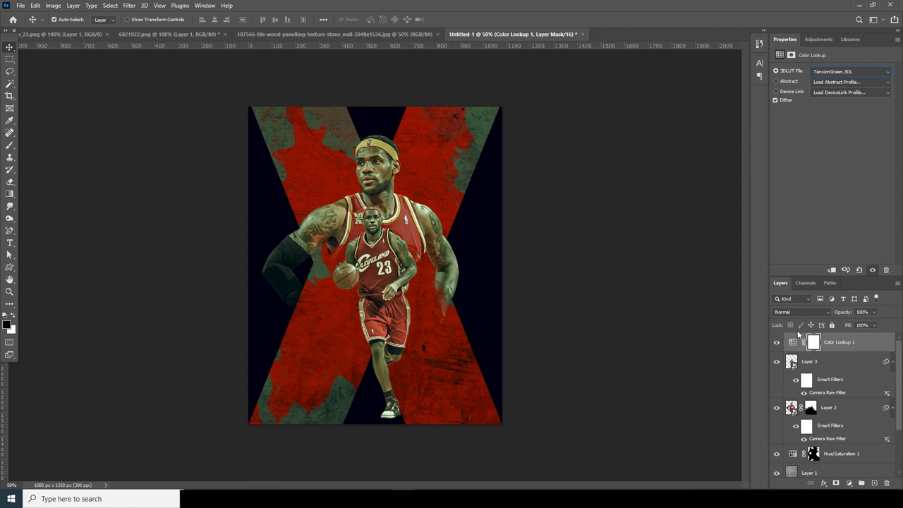
Add a Color Balance adjustment layer with midtones at Cyan–Red +59 and Magenta–Green -28.
left_click(848, 484)
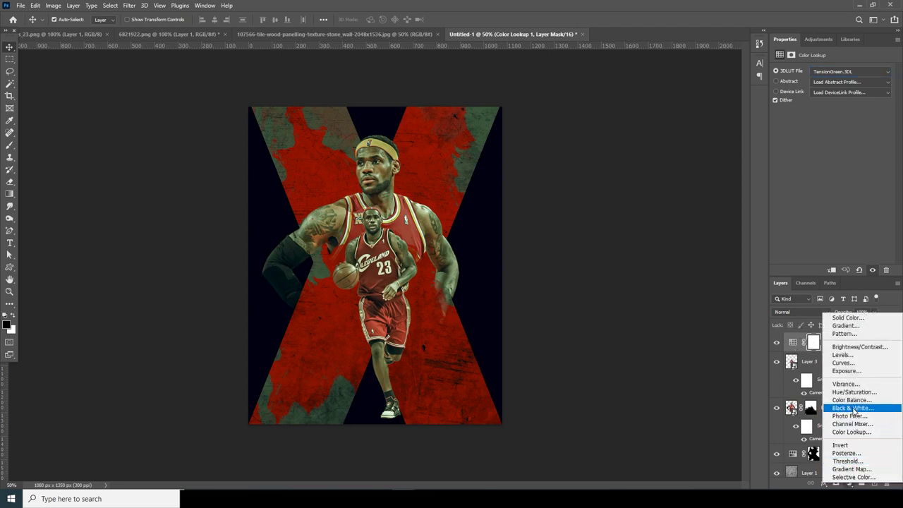
left_click(850, 400)
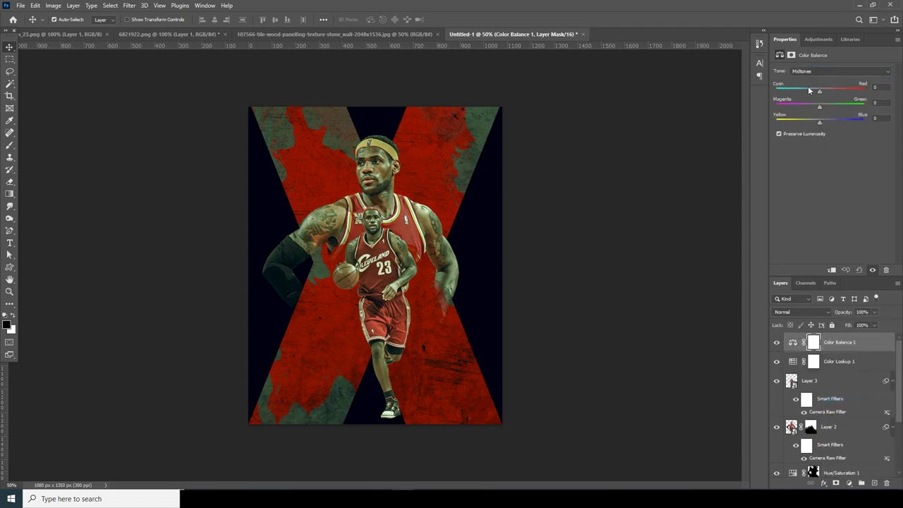
left_click(840, 88)
left_click(802, 105)
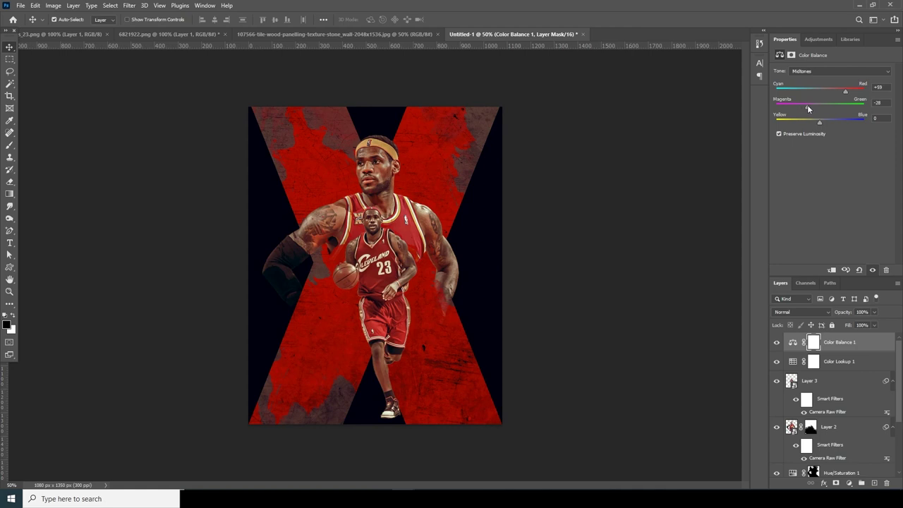
mouse_move(806, 106)
left_mouse_down()
mouse_move(816, 125)
mouse_move(826, 107)
mouse_move(810, 108)
left_mouse_up()
Nudge the Color Balance shadows slightly toward blue and set the midtones' Yellow–Blue value to +5.
left_click(816, 73)
left_click(812, 79)
left_click(820, 122)
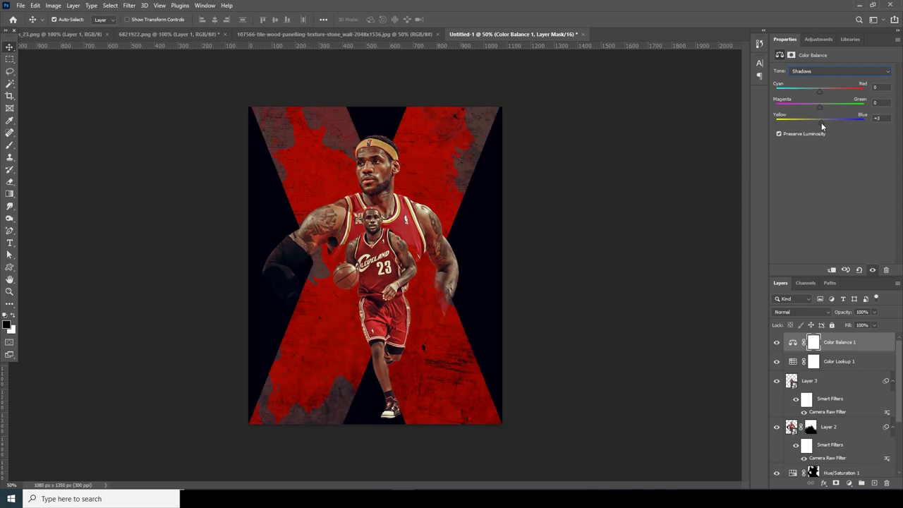
mouse_move(817, 92)
left_mouse_down()
mouse_move(812, 97)
mouse_move(824, 98)
left_mouse_up()
left_click(793, 344)
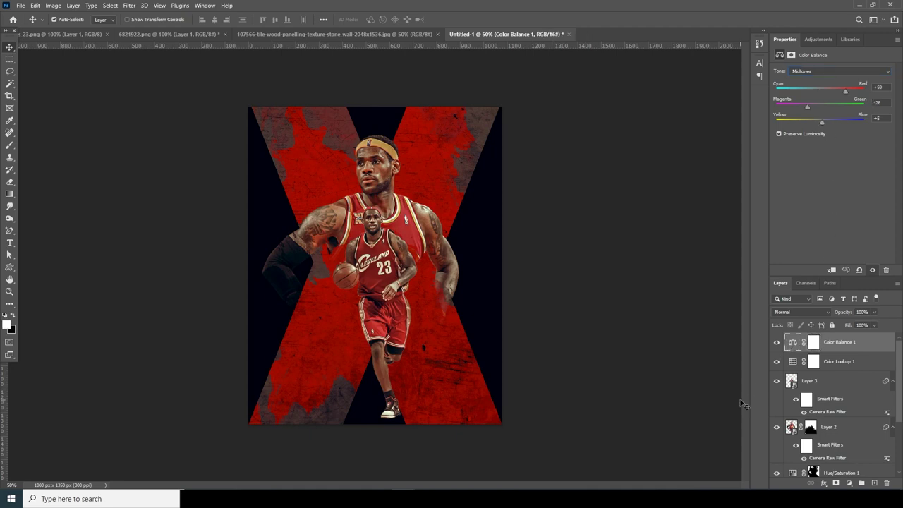
Draw a large chevron with the Custom Shape tool across the poster's middle, using the second shape in the legacy Arrows set.
left_click_drag(10, 267, 60, 327)
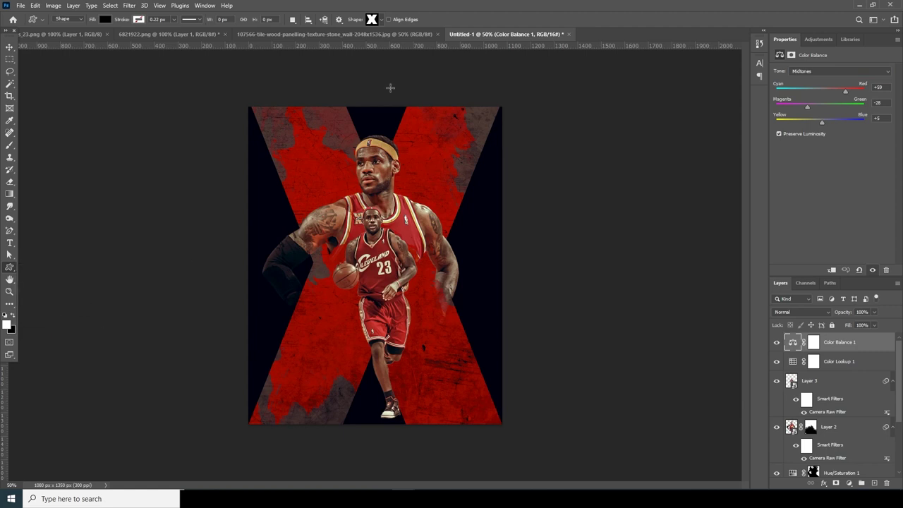
left_click(377, 20)
left_click_drag(431, 183, 432, 95)
left_click(350, 129)
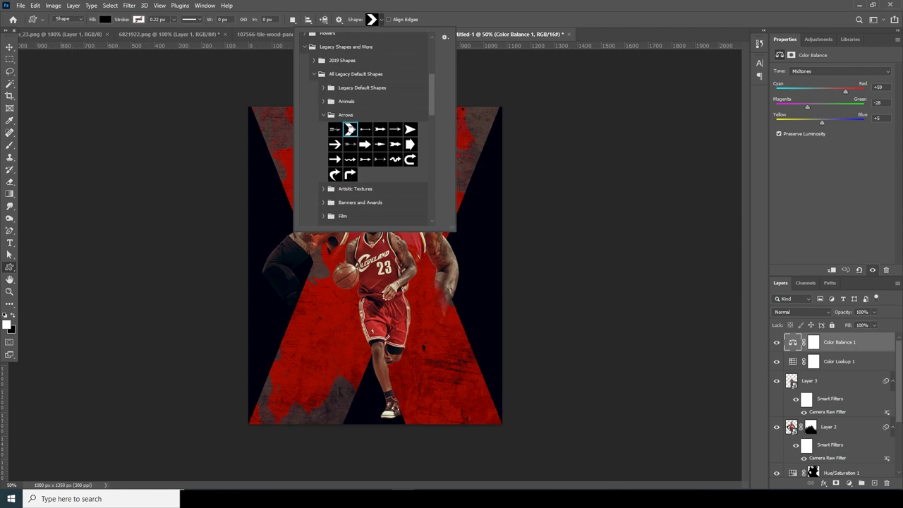
left_click(270, 167)
left_click(477, 193)
left_click_drag(277, 153, 553, 368)
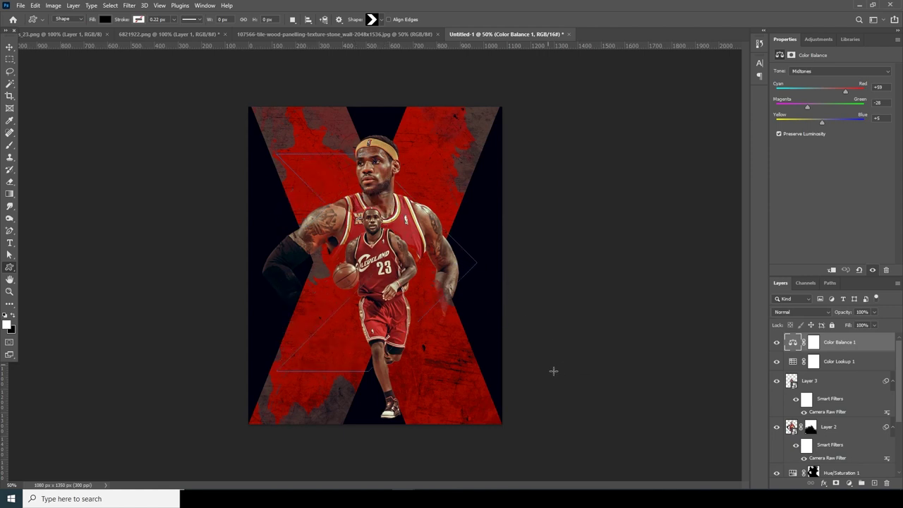
Rotate the chevron about 45° counterclockwise so its tip points to the upper right, reposition it, and place its layer directly above X 1.
left_click(10, 46)
key("ctrl+t")
left_click_drag(525, 161, 422, 125)
left_click_drag(447, 254, 452, 257)
left_click_drag(545, 236, 535, 209)
left_click_drag(529, 275, 539, 274)
left_click_drag(449, 261, 451, 257)
key("Return")
left_click_drag(795, 346, 822, 417)
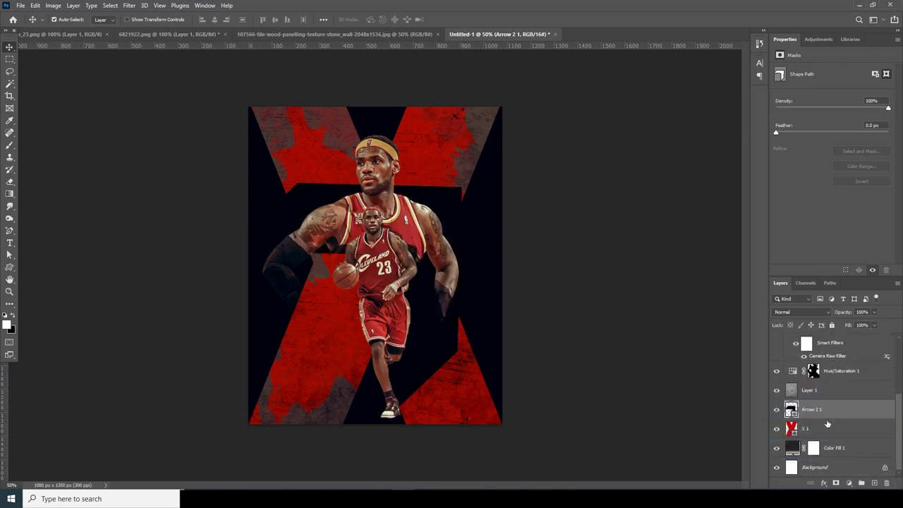
Change the chevron's fill colour from black to a golden yellow close to d5bd2e.
double_click(794, 412)
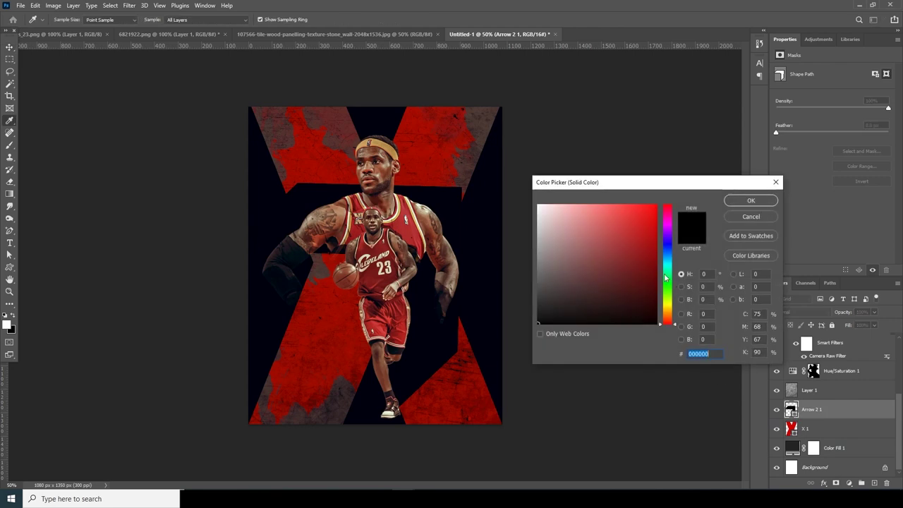
left_click(414, 218)
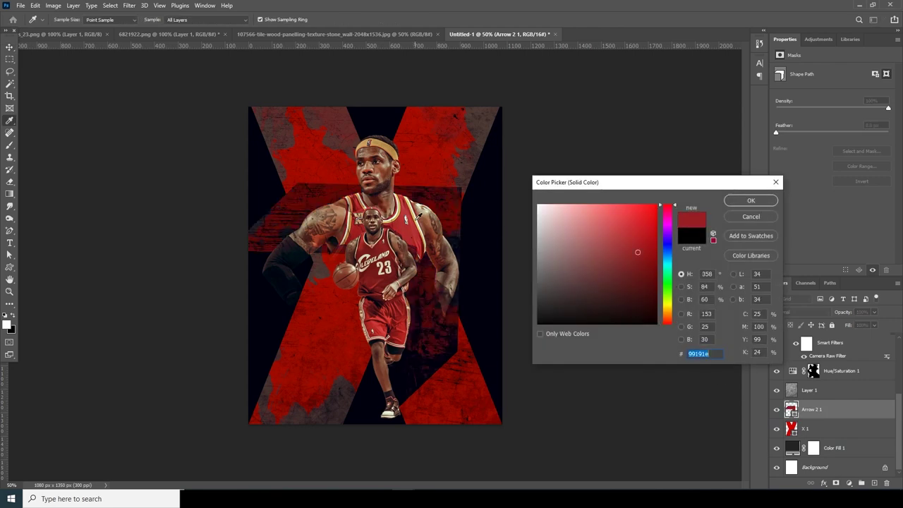
left_click(415, 218)
left_click(415, 218)
left_click_drag(419, 215, 419, 216)
left_click(417, 224)
left_click(417, 225)
left_click(631, 225)
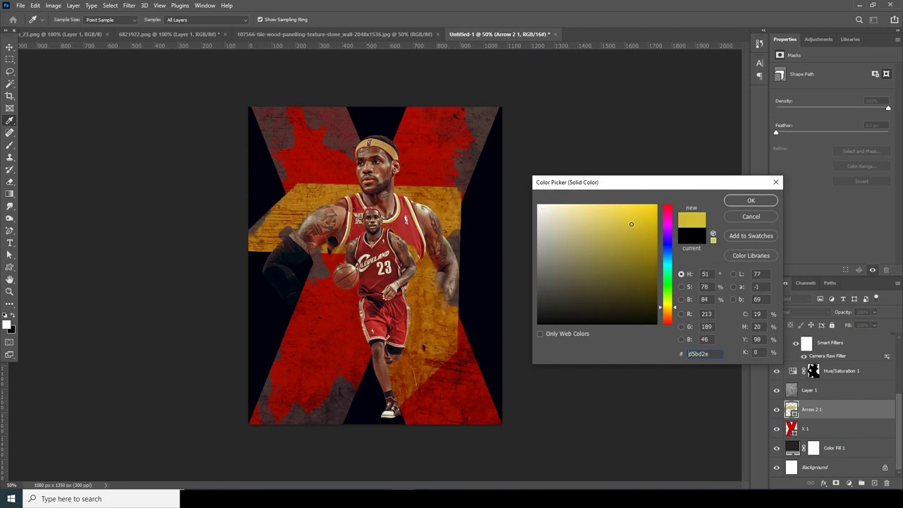
left_click(643, 217)
left_click_drag(644, 217, 643, 222)
left_click(749, 202)
Adjust the opacity of the Color Burn texture layer, Layer 1, to about 80%.
left_click(819, 390)
left_click(873, 313)
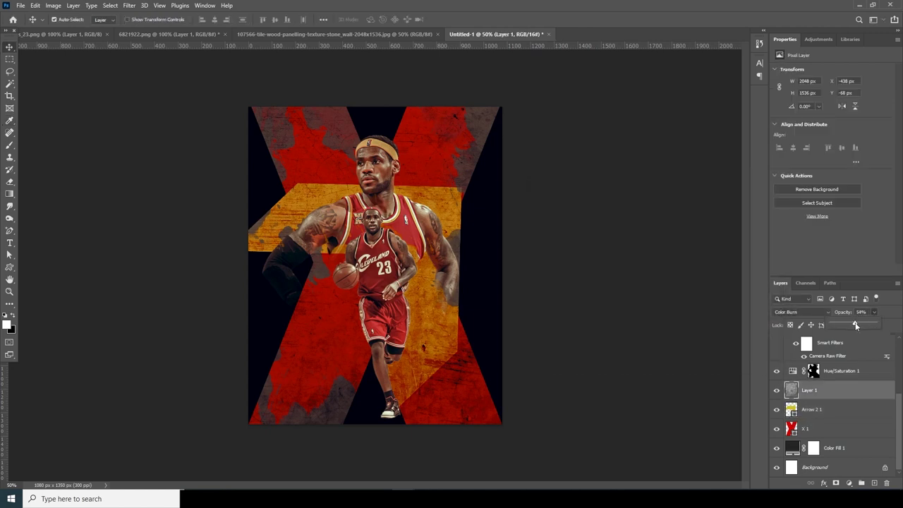
left_click(855, 322)
left_click_drag(859, 325, 864, 325)
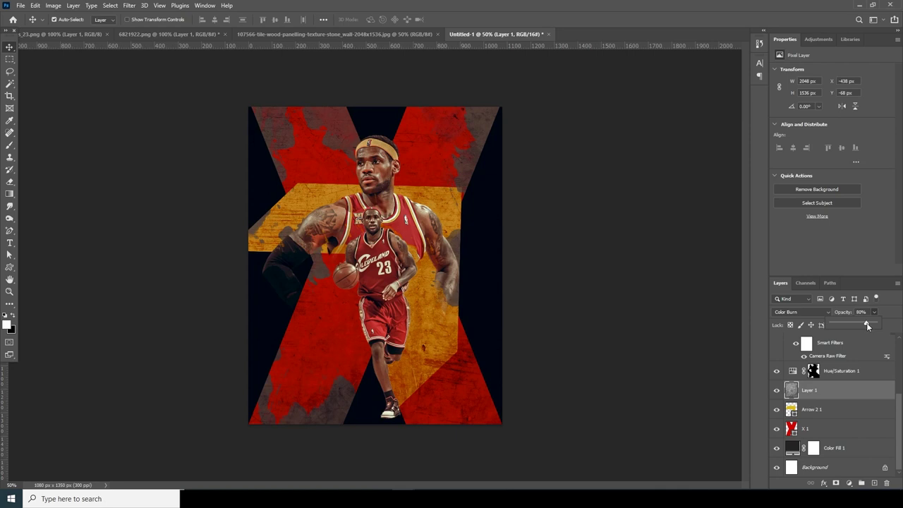
Rotate the yellow chevron a further 12.6° or so counterclockwise and enlarge it slightly to about 102%.
left_click(805, 408)
key("ctrl+t")
left_click_drag(471, 176, 449, 151)
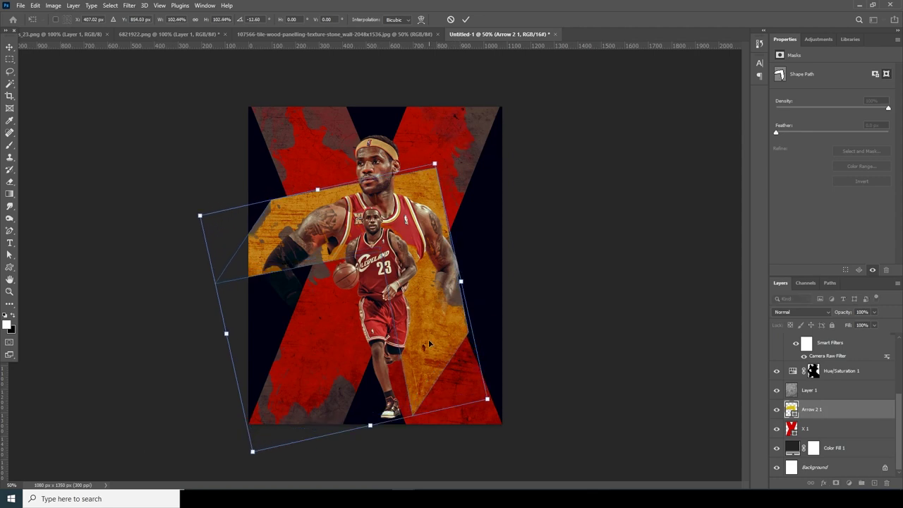
key("Return")
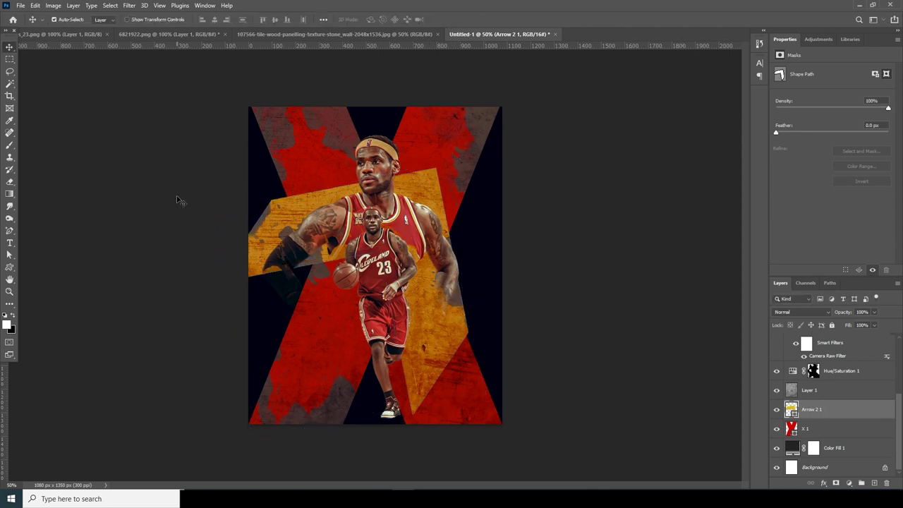
Draw a small chevron about 44 x 48 px near the poster's upper-left corner, above Color Balance 1, and fill it white.
left_click(9, 268)
right_click(9, 268)
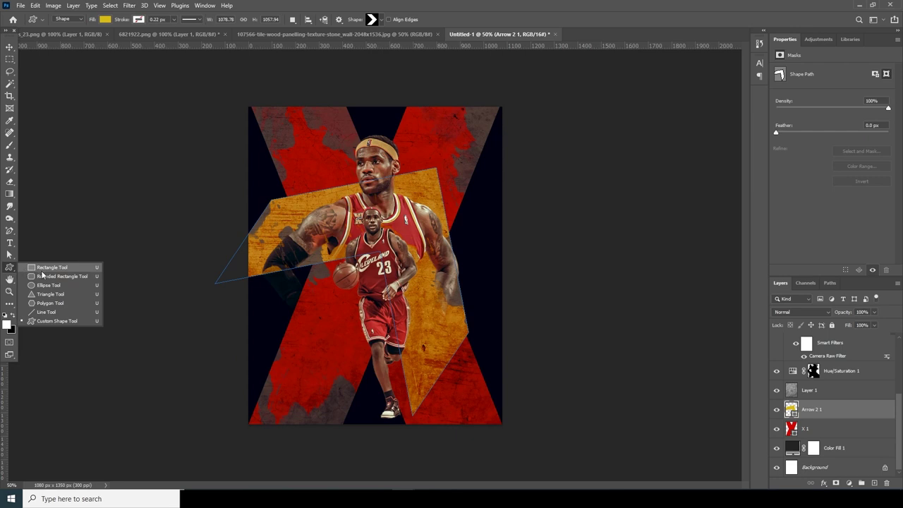
left_click(42, 319)
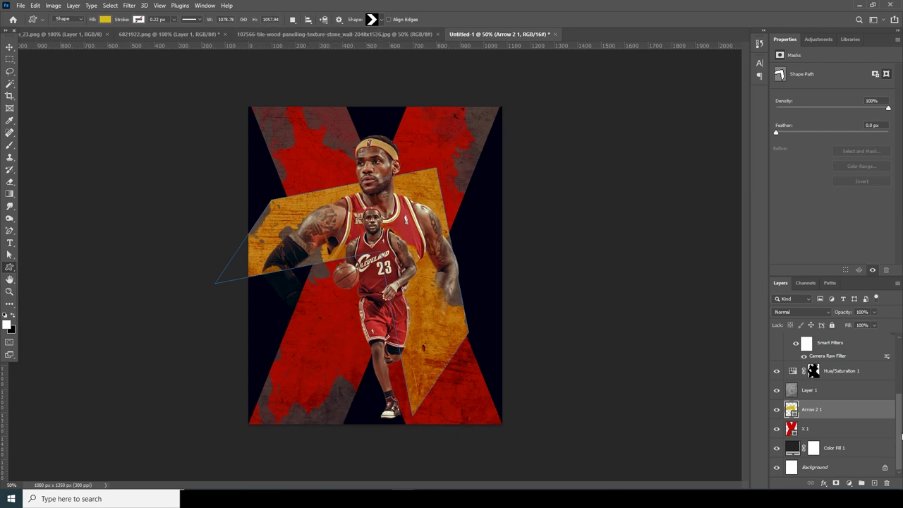
scroll(874, 410, "up", 4)
left_click(846, 342)
mouse_move(259, 125)
left_mouse_down()
mouse_move(278, 137)
mouse_move(268, 137)
left_mouse_up()
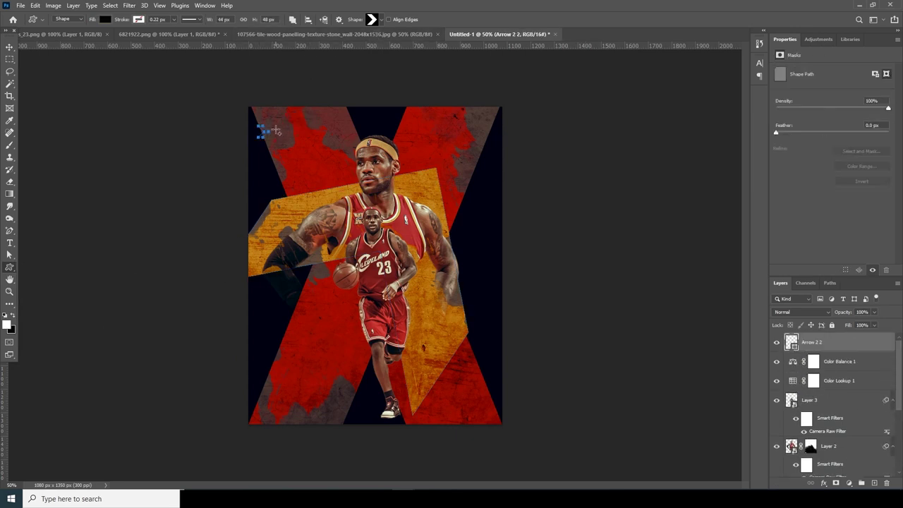
left_click(106, 19)
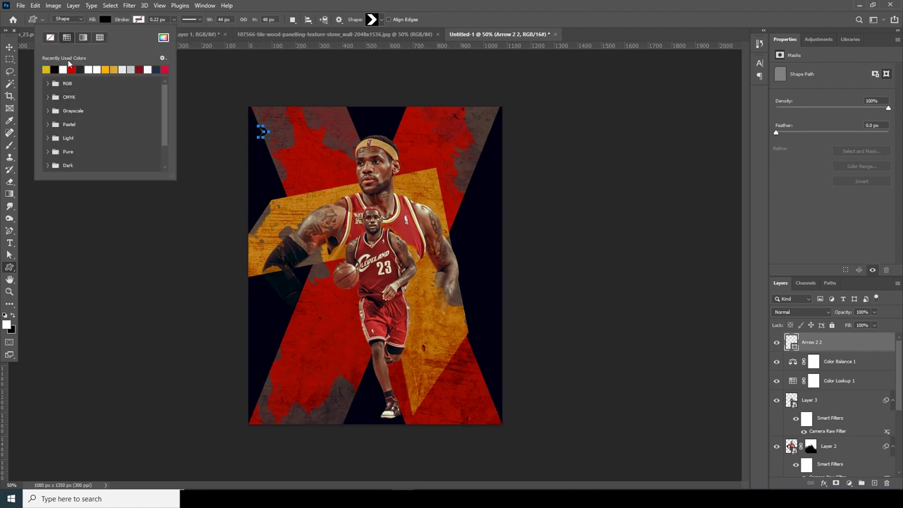
left_click(63, 69)
left_click(9, 48)
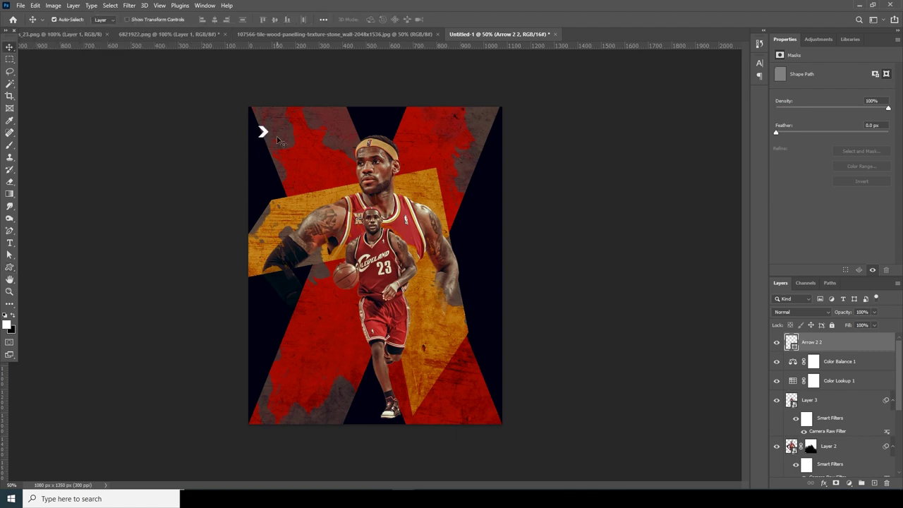
Duplicate the small white chevron rightward into an evenly spaced row of six and group the six shape layers.
key("ctrl+plus")
key("ctrl+plus")
key("ctrl+plus")
left_click_drag(258, 135, 444, 424)
left_click_drag(267, 184, 268, 202)
left_click_drag(182, 150, 241, 149)
left_click_drag(242, 150, 307, 151)
left_click_drag(311, 150, 352, 157)
key("ctrl+minus")
key("ctrl+minus")
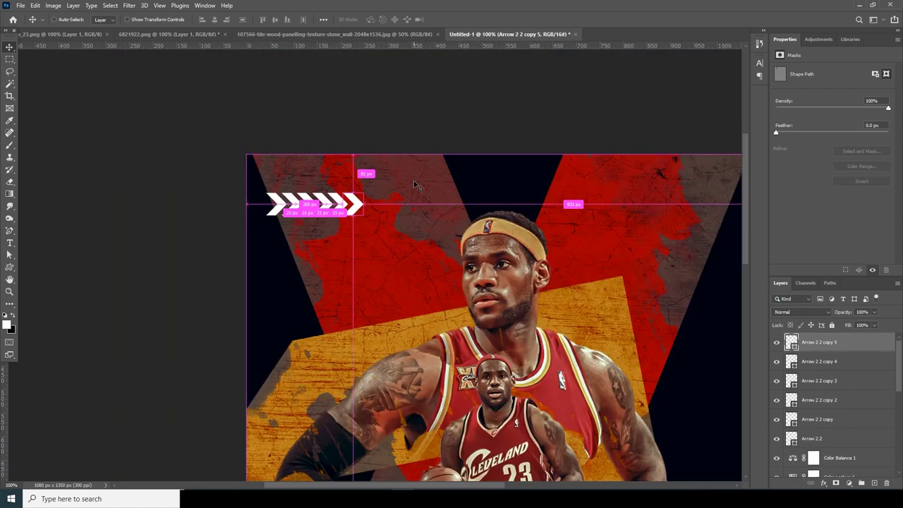
left_click(806, 442, "shift")
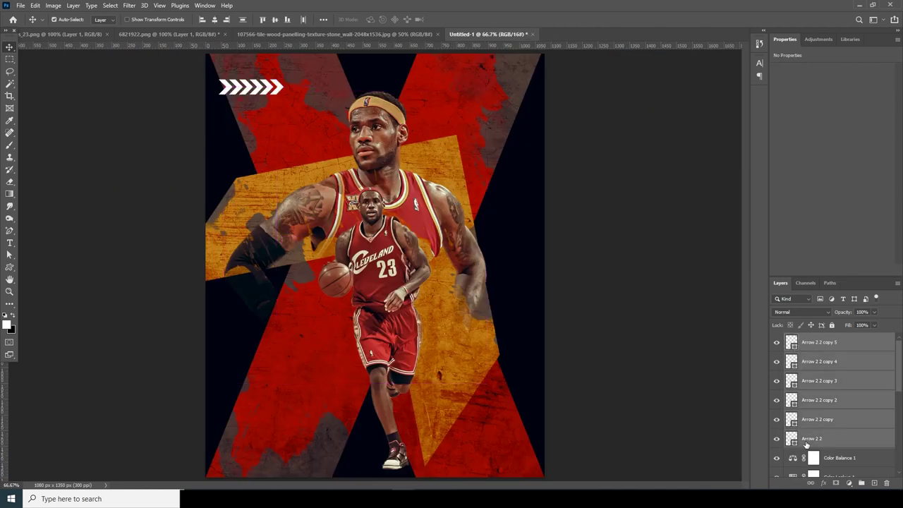
key("ctrl+g")
Duplicate the chevron group in place and enlarge the copy around its centre so it extends beyond the original row.
key("ctrl+minus")
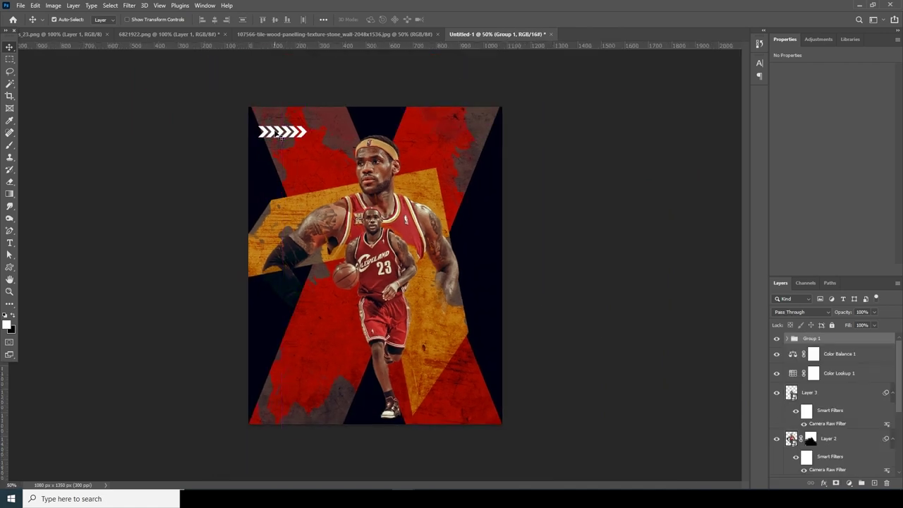
left_click_drag(281, 137, 307, 150)
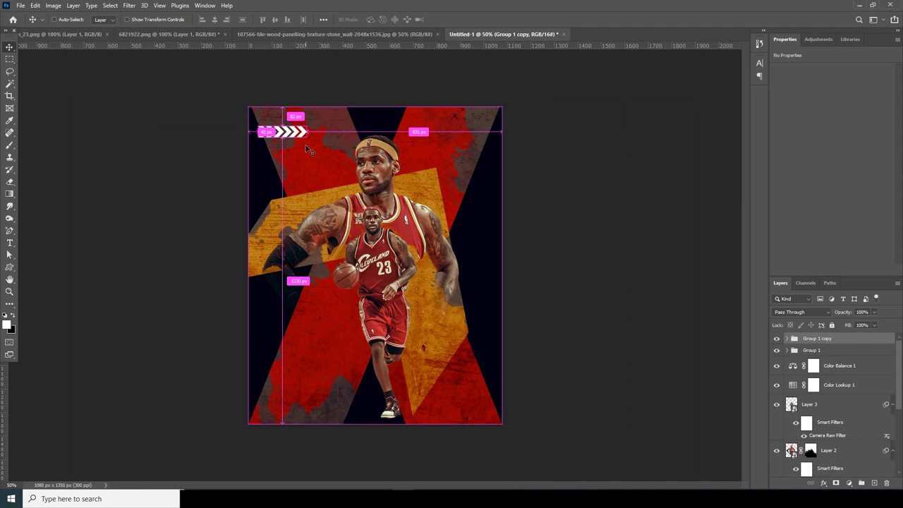
key("t")
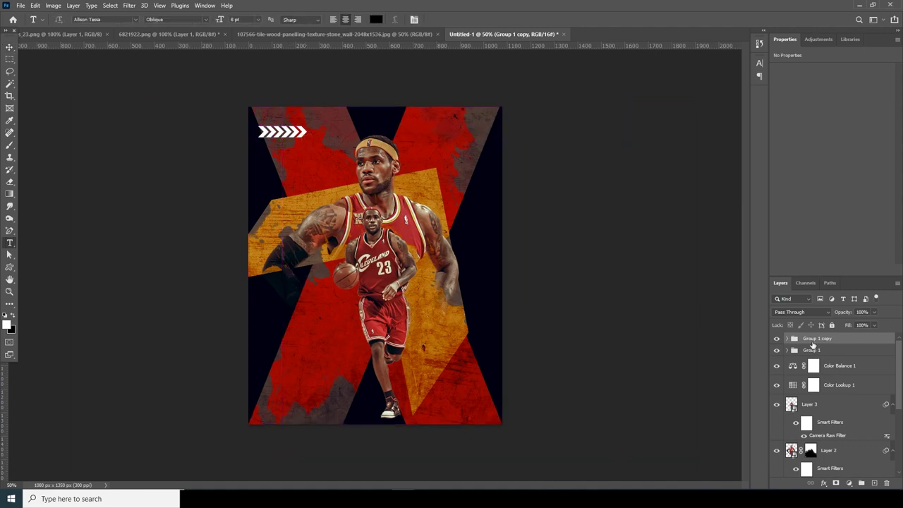
key("ctrl+t")
left_click_drag(308, 139, 320, 149)
key("Return")
Turn the enlarged group copy into outlines with 0% fill and a 3 px inside light-grey stroke, and place it below Group 1.
left_click_drag(874, 326, 812, 350)
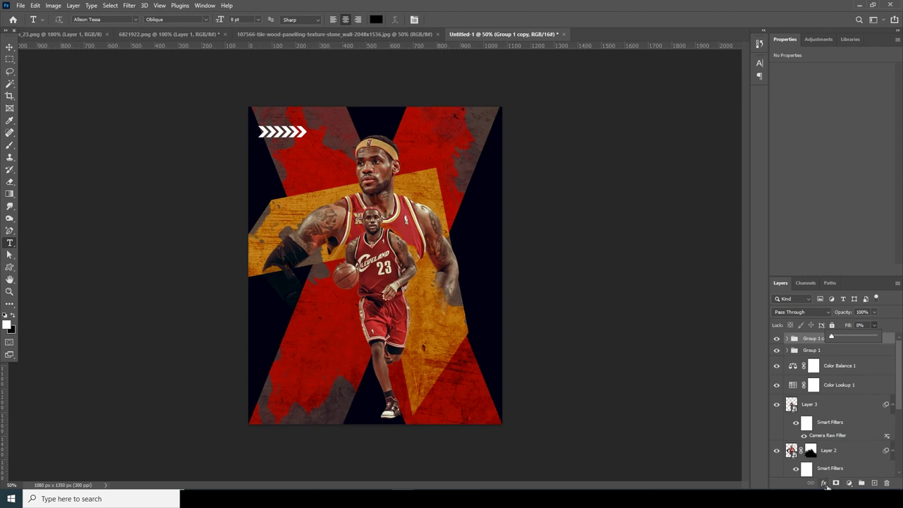
left_click(823, 483)
left_click(834, 418)
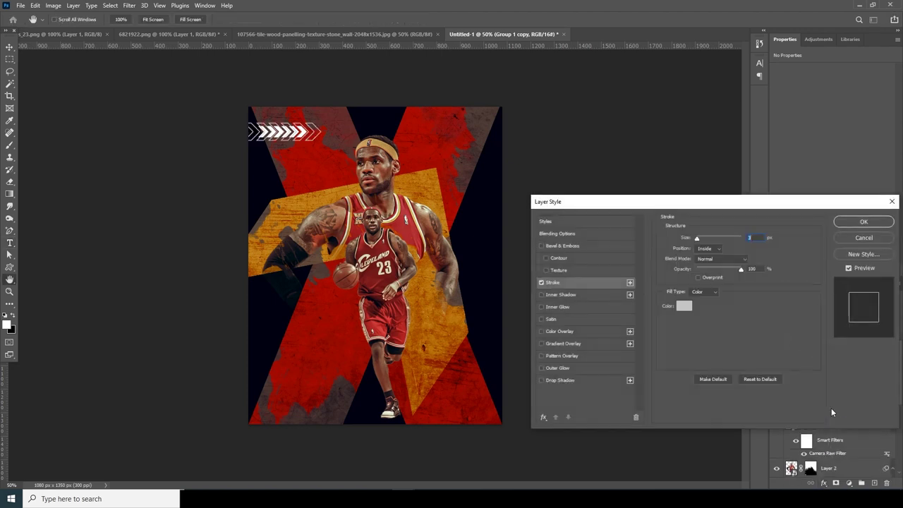
left_click(868, 224)
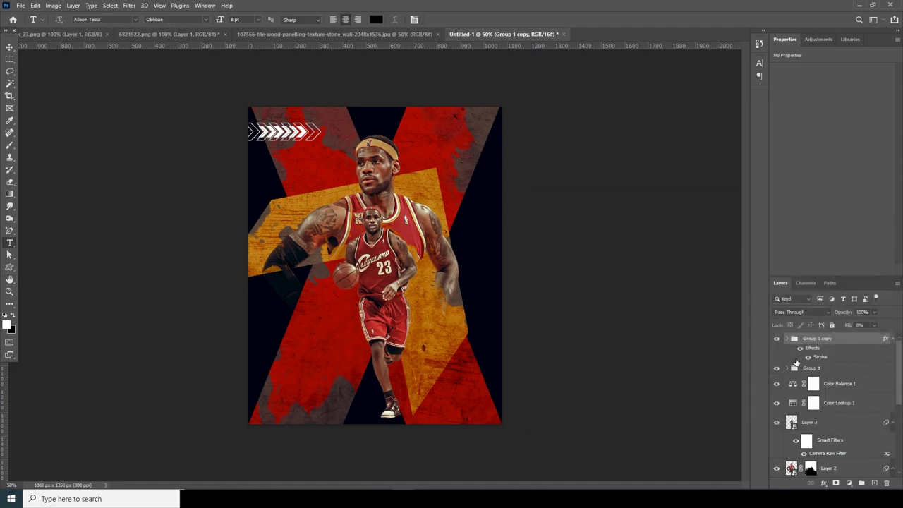
left_click_drag(806, 354, 805, 378)
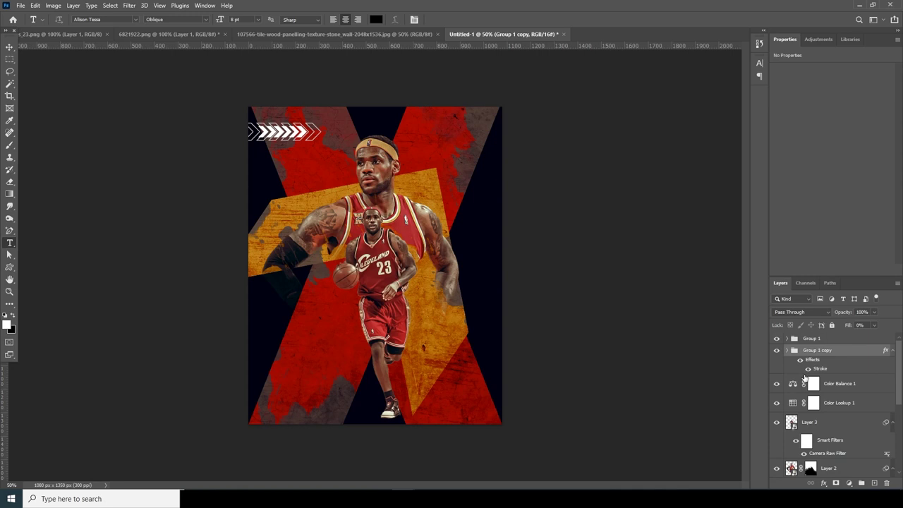
Add a Color Overlay to Group 1 in light grey c7c7c7, sampled from the outlined chevrons.
left_click(805, 339)
left_click(823, 483)
left_click(834, 449)
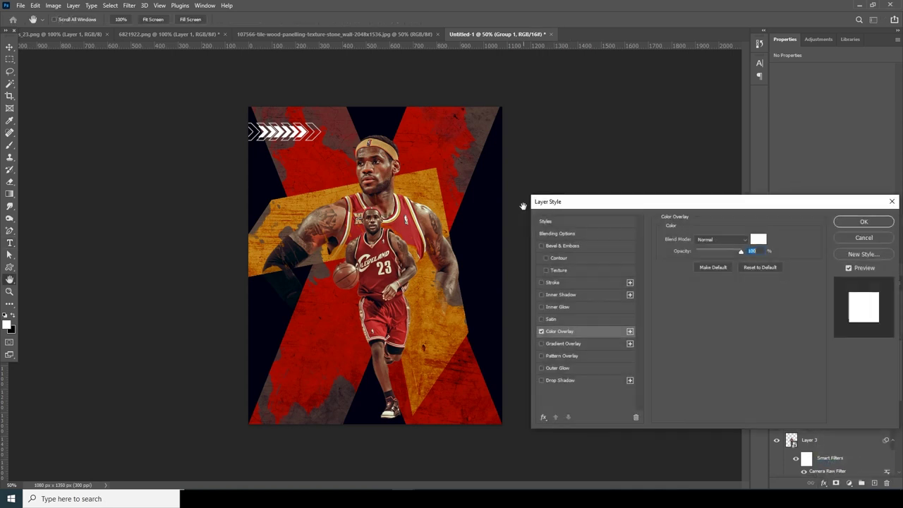
left_click(758, 240)
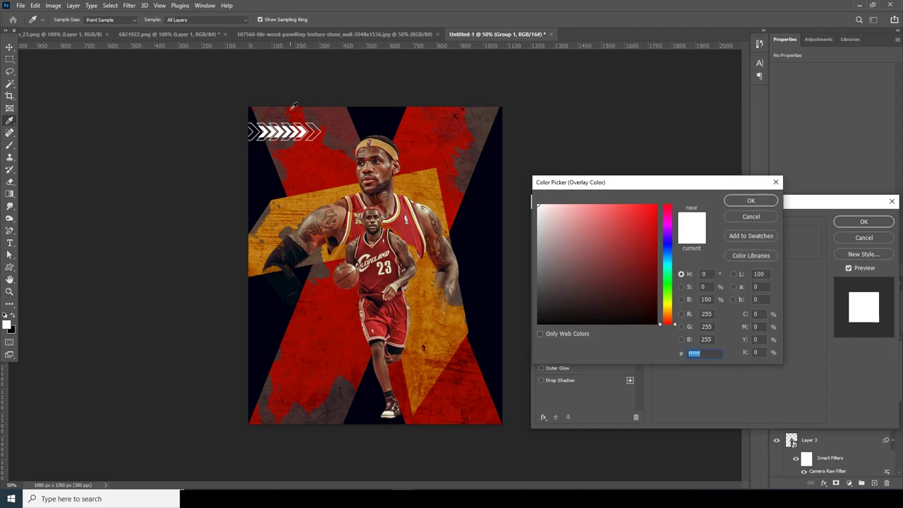
key("ctrl+plus")
key("ctrl+plus")
key("ctrl+plus")
left_click_drag(280, 159, 402, 381)
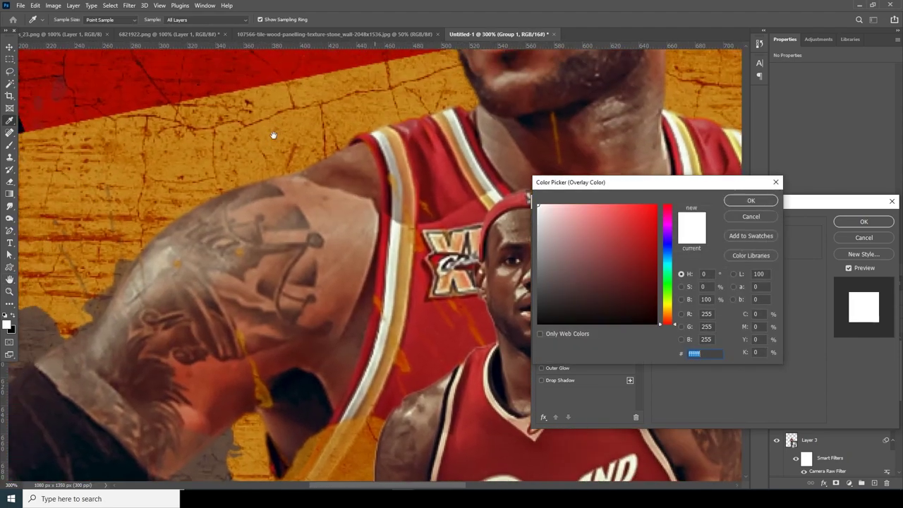
left_click_drag(274, 135, 364, 346)
left_click_drag(317, 214, 419, 327)
left_click(337, 105)
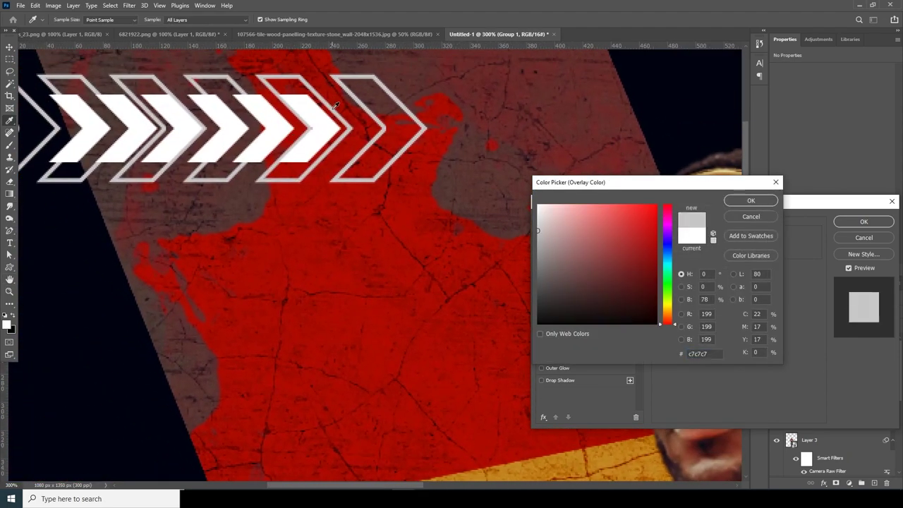
key("ctrl+minus")
key("ctrl+minus")
key("ctrl+minus")
key("ctrl+minus")
key("ctrl+minus")
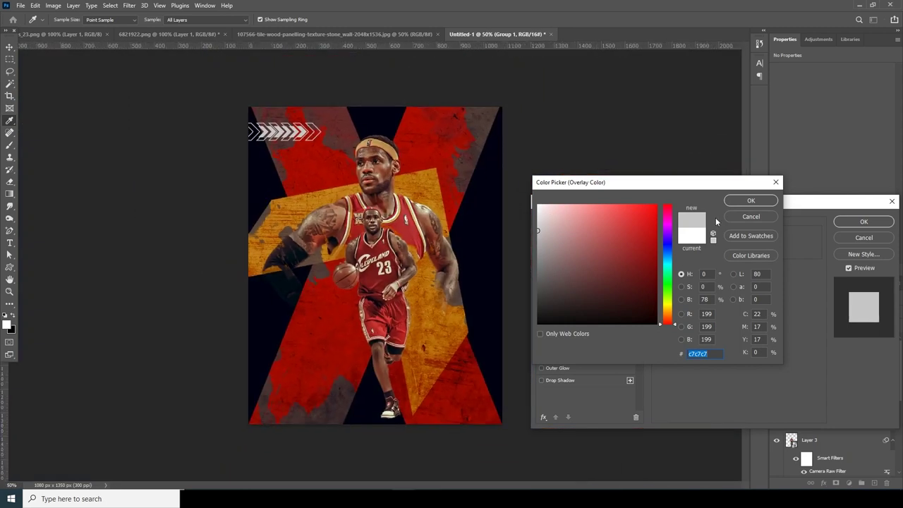
left_click(747, 201)
left_click(868, 223)
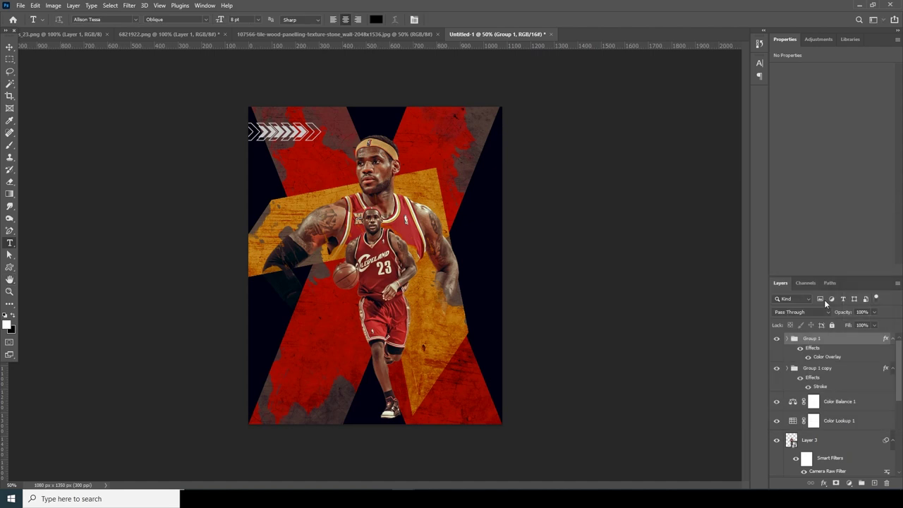
Duplicate the outlined chevron group, shrink the copy and place it in the poster's lower-right corner.
left_click(798, 371)
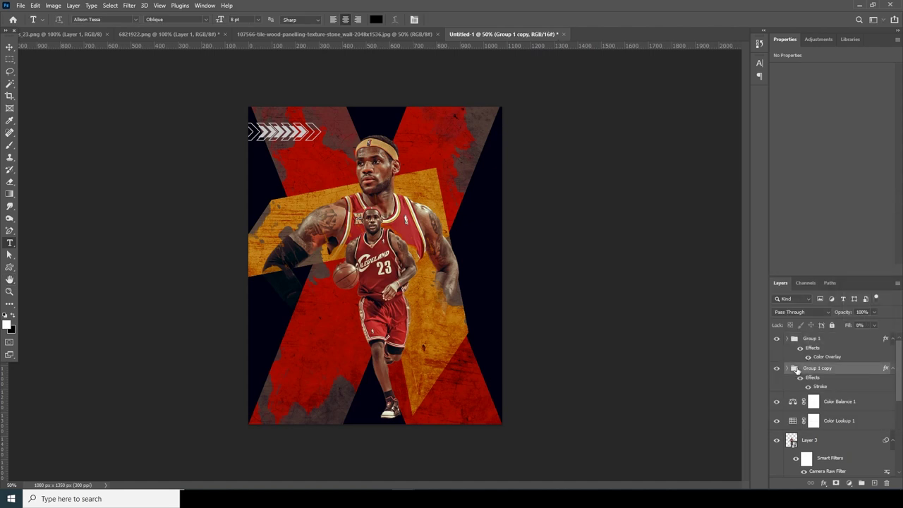
key("ctrl+j")
key("ctrl+t")
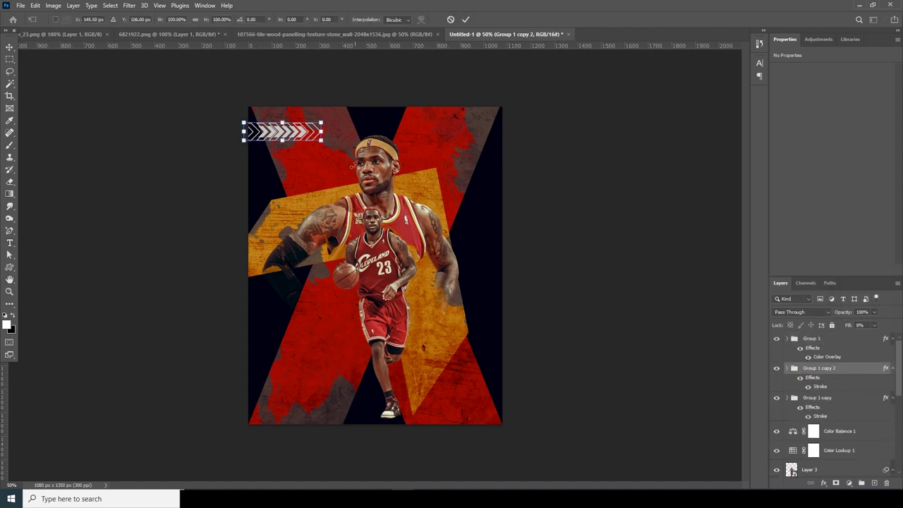
left_click_drag(286, 132, 482, 413)
key("Return")
key("t")
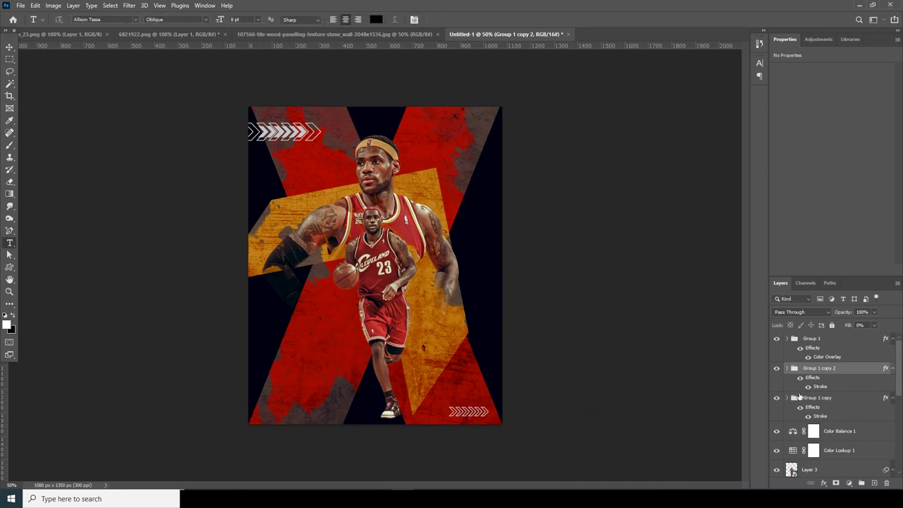
Duplicate the solid chevron group and enlarge the copy across the poster's upper-right edge, partly cropped by the canvas.
left_click(800, 399)
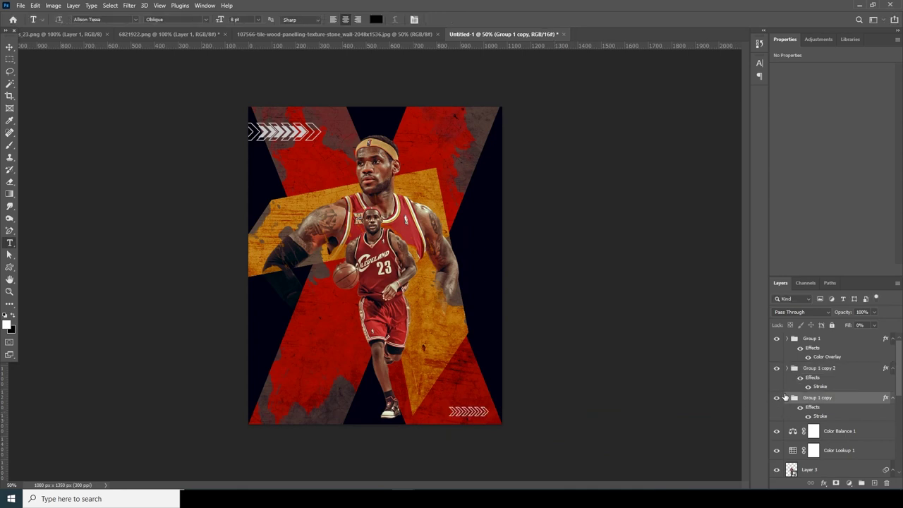
left_click(810, 339)
key("ctrl+j")
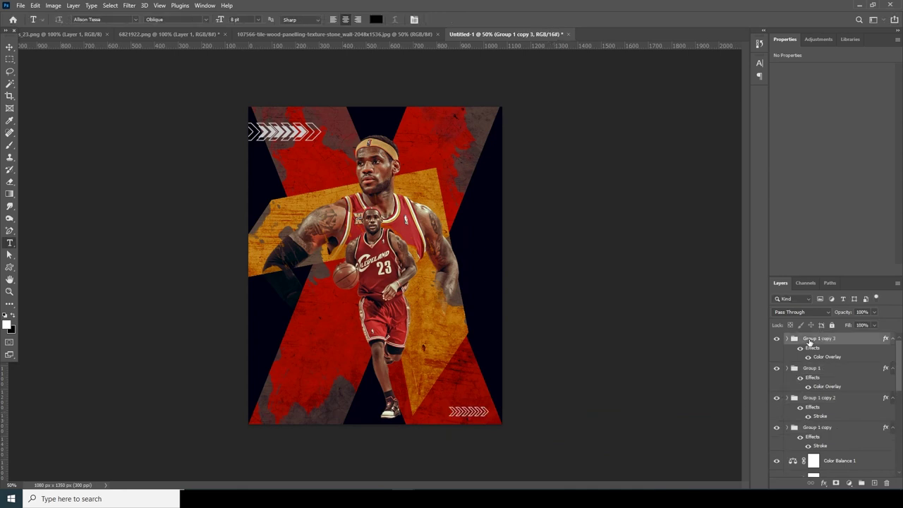
key("ctrl+t")
left_click_drag(311, 138, 492, 122)
key("Return")
key("t")
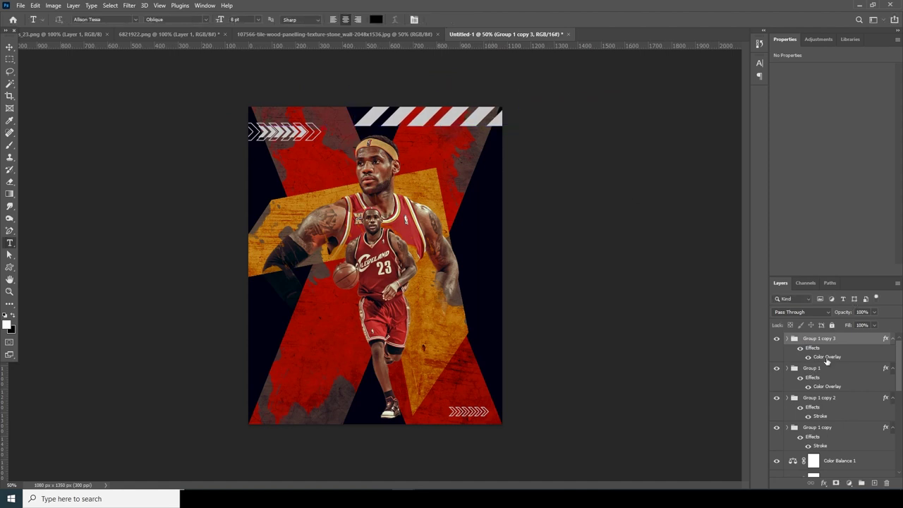
Change the large top chevron group's Color Overlay to the lighter grey e3e1e1.
double_click(821, 359)
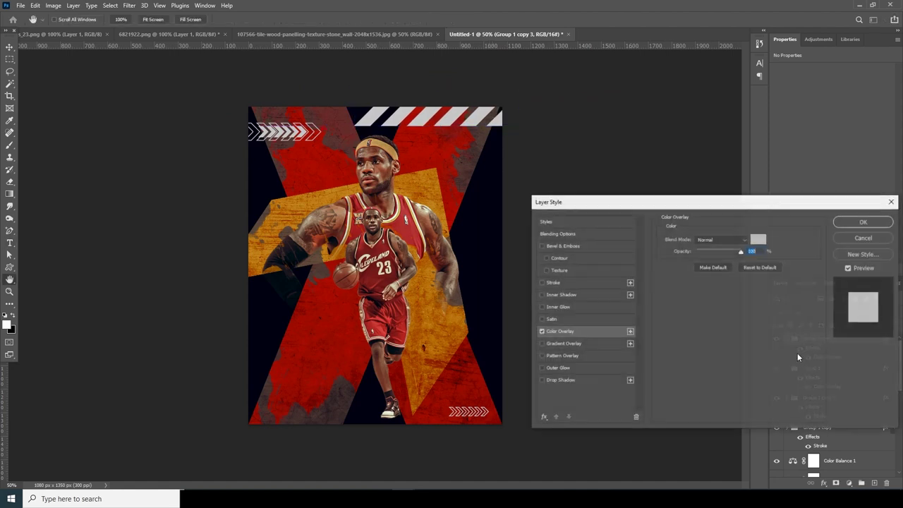
left_click(762, 238)
left_click(539, 214)
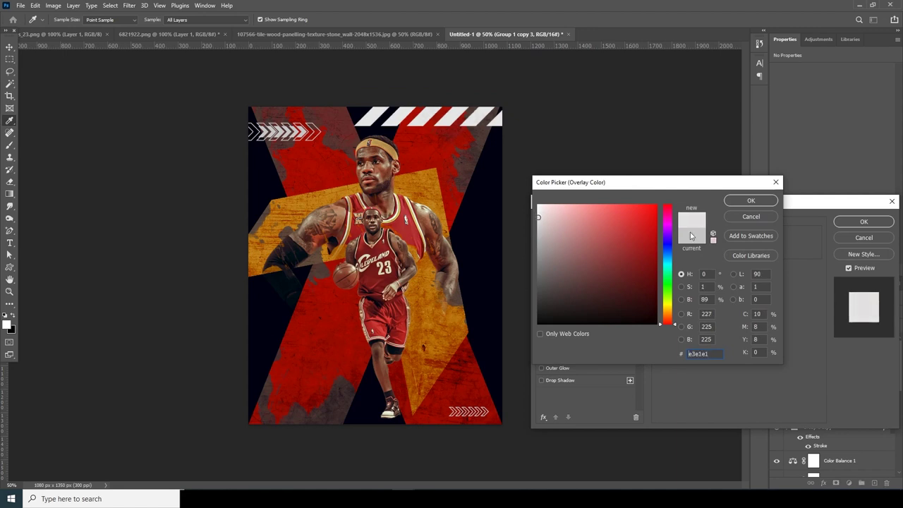
left_click(750, 201)
left_click(862, 222)
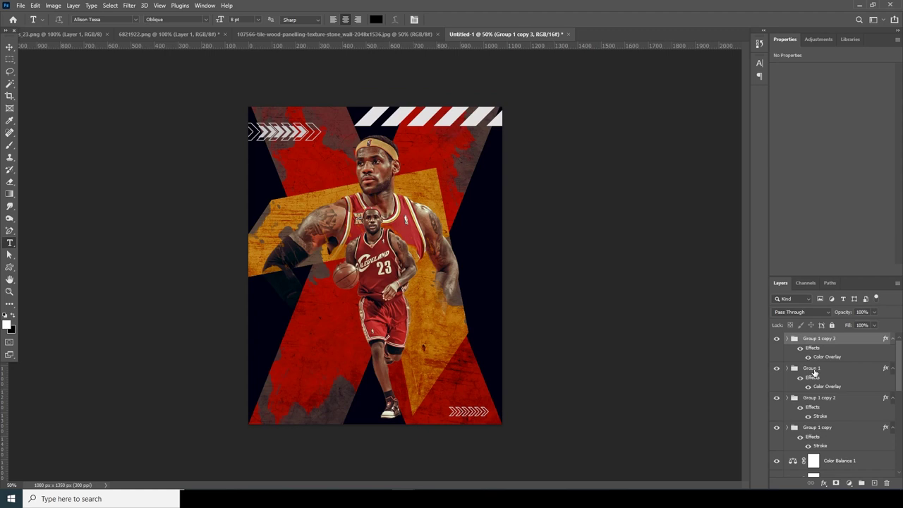
Move all four chevron groups below the Color Balance 1 and Color Lookup 1 adjustments, directly above Layer 3.
left_click(801, 429, "shift")
scroll(802, 429, "down", 2)
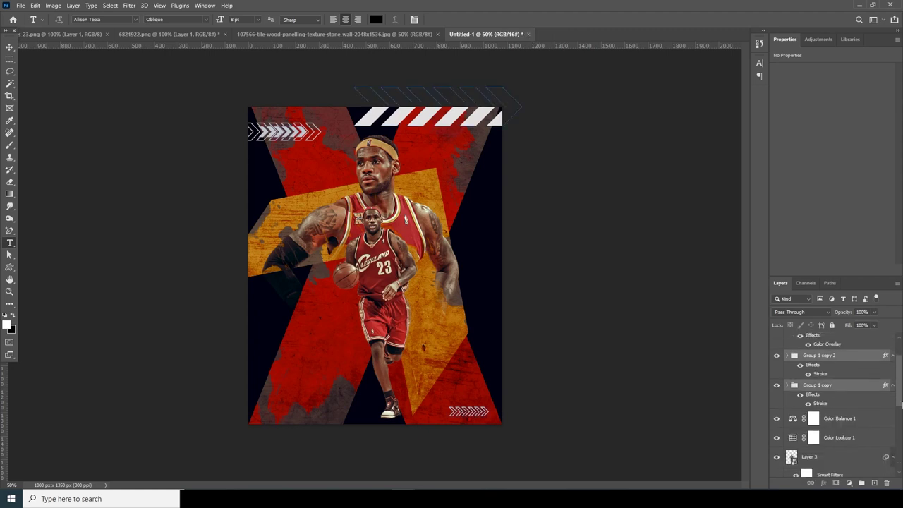
left_click_drag(796, 390, 802, 447)
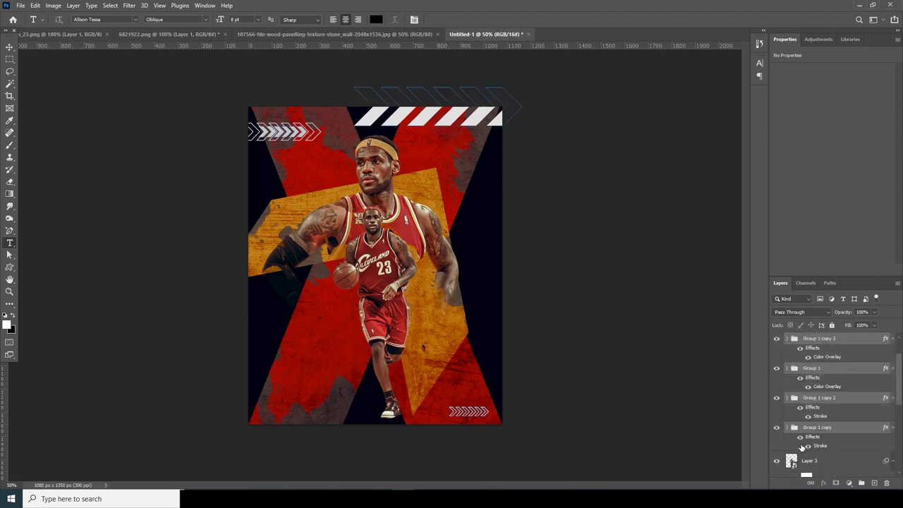
left_click(811, 339)
key("v")
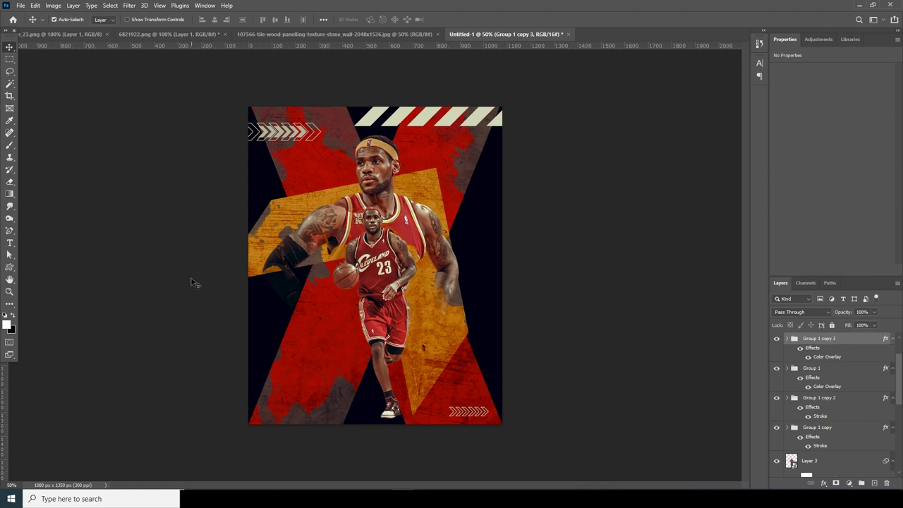
Draw a circle about 21 px wide near the poster's left edge, above the dark arm, and fill it white.
left_click(9, 268)
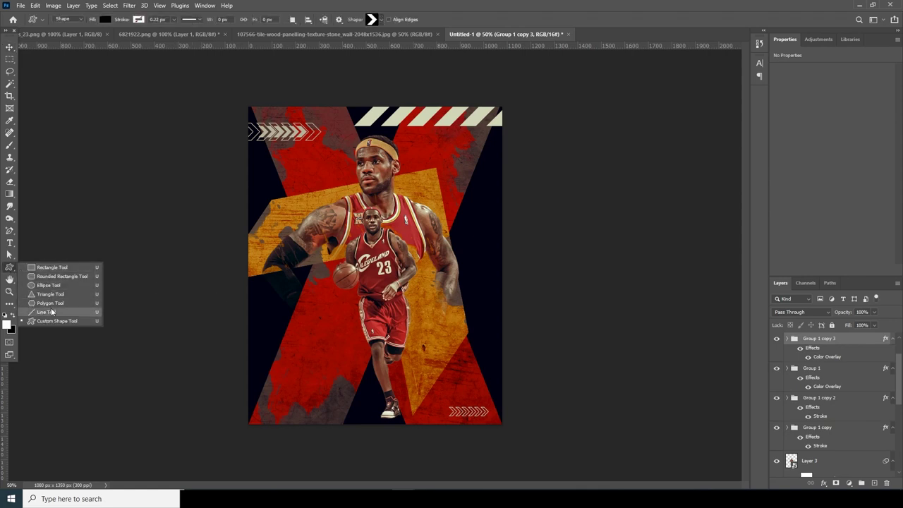
left_click(50, 285)
scroll(886, 401, "up", 1)
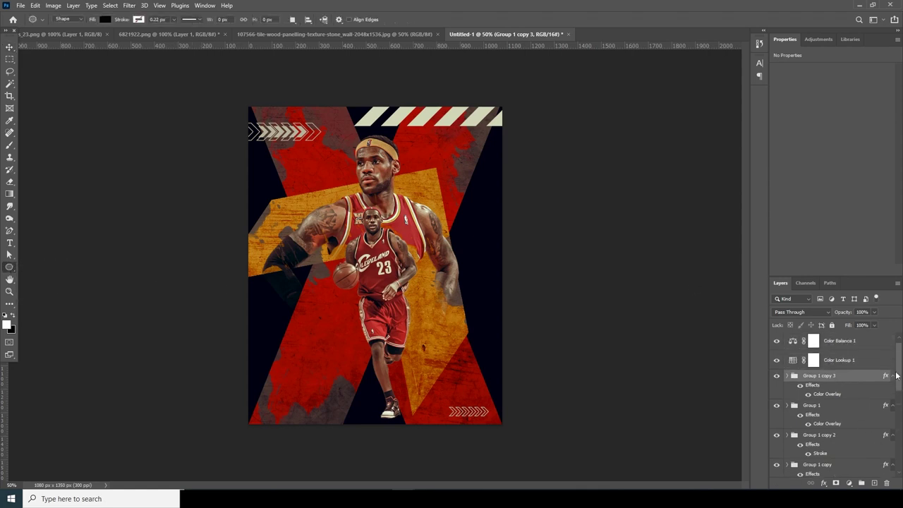
key("ctrl+plus")
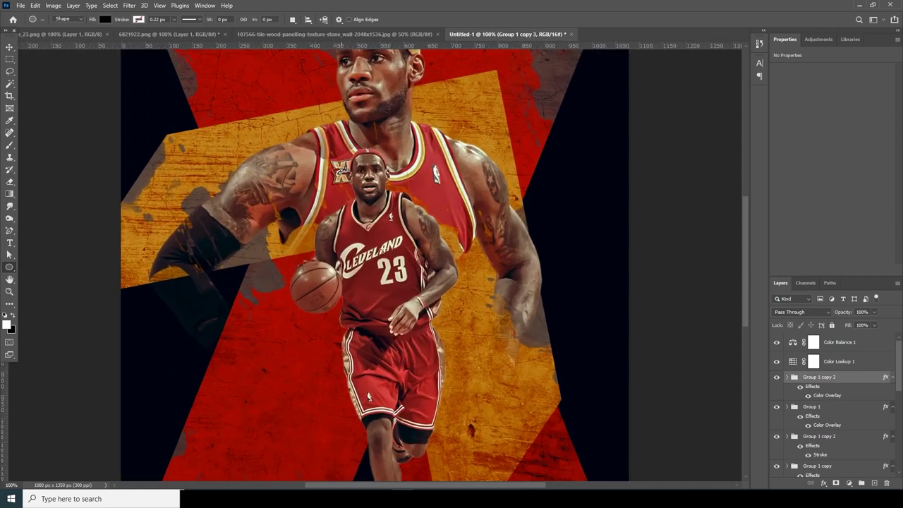
left_click_drag(150, 85, 160, 95)
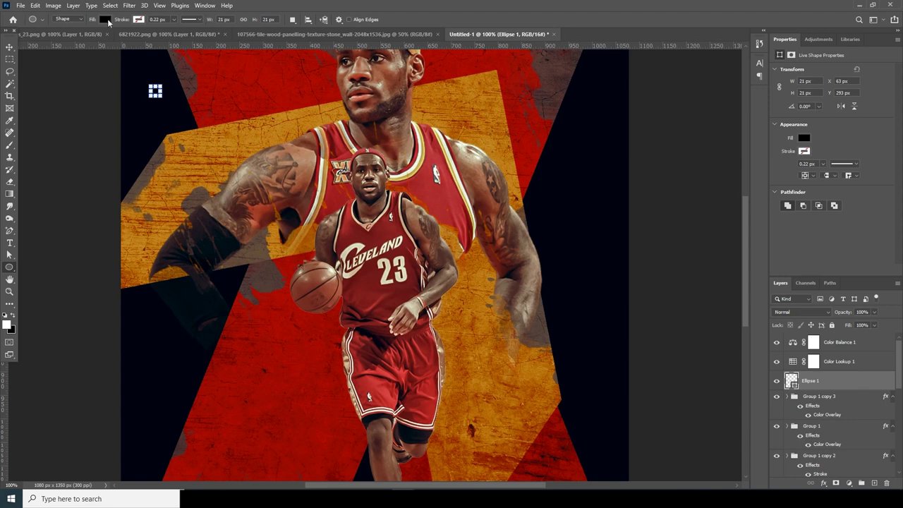
left_click(105, 19)
left_click(47, 70)
left_click(64, 69)
Duplicate the white dot sideways to build a horizontal row of six evenly spaced dots, 3 px apart.
left_click(10, 47)
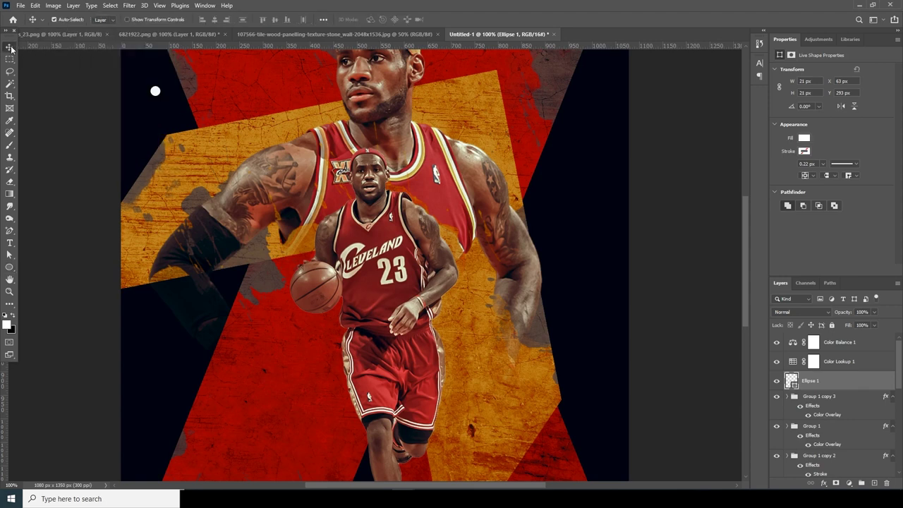
left_click_drag(195, 116, 351, 261)
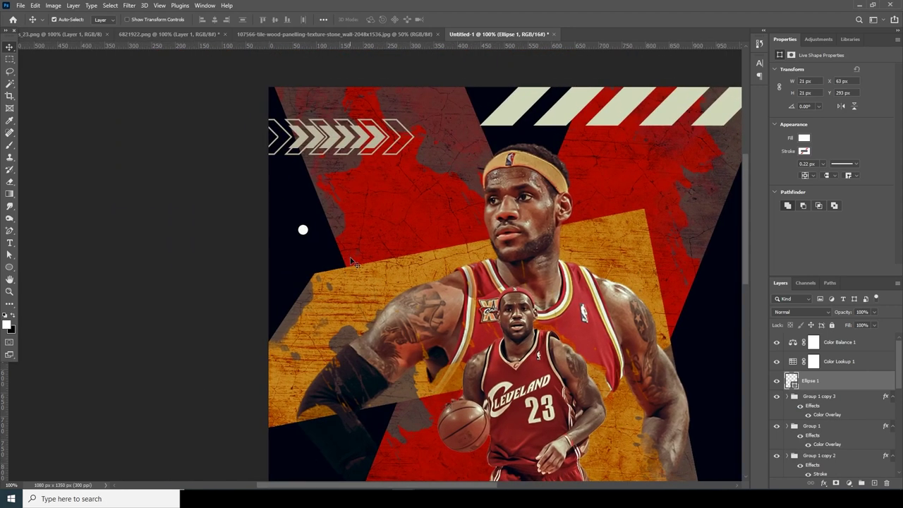
left_click_drag(305, 232, 318, 233)
scroll(361, 232, "up", 1)
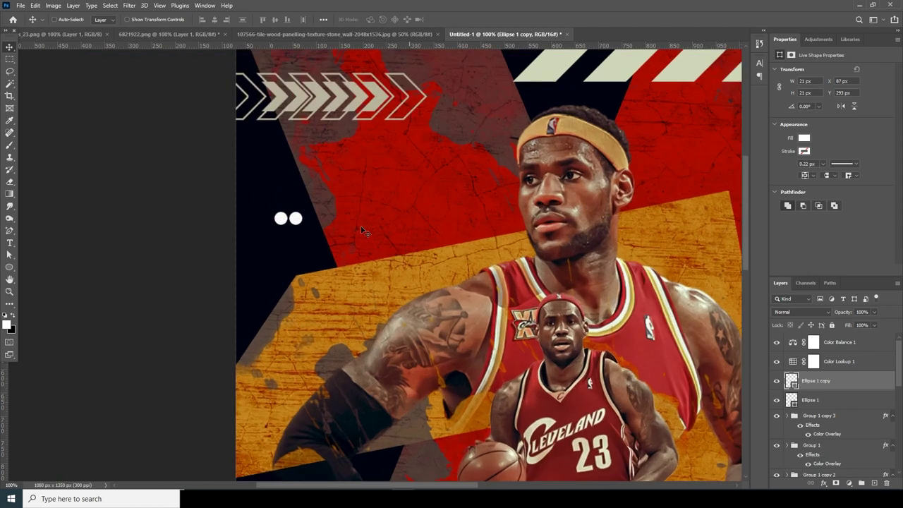
scroll(361, 232, "up", 3)
left_click_drag(260, 231, 323, 232)
left_click_drag(323, 232, 357, 231)
left_click_drag(357, 231, 389, 231)
Duplicate the complete dot row downward to form an evenly spaced grid of four rows.
scroll(827, 416, "down", 2)
left_click(827, 403, "shift")
left_click_drag(325, 228, 325, 263)
left_click_drag(325, 263, 327, 332)
key("ctrl+minus")
key("ctrl+minus")
key("ctrl+minus")
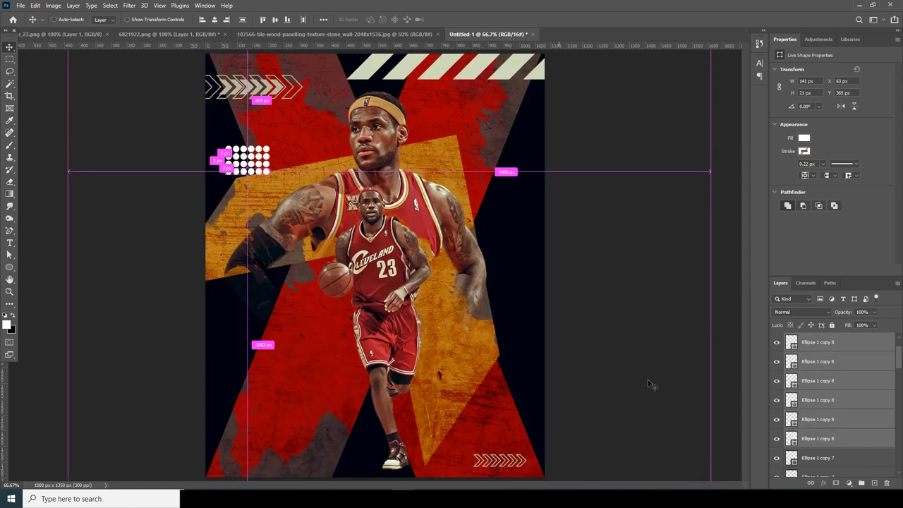
Group all the dot layers and move the grid slightly higher beneath the upper-left chevrons.
left_click_drag(898, 364, 892, 427)
left_click(821, 383)
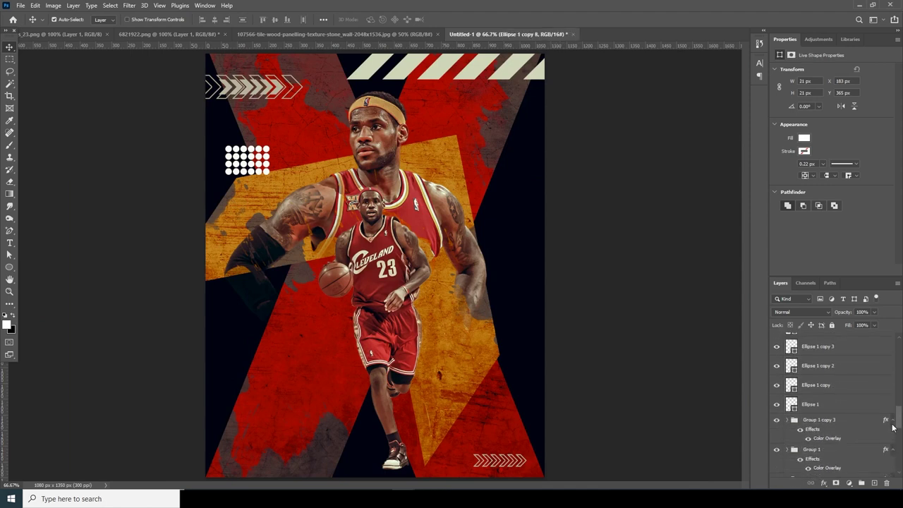
left_click(807, 407, "shift")
key("ctrl+g")
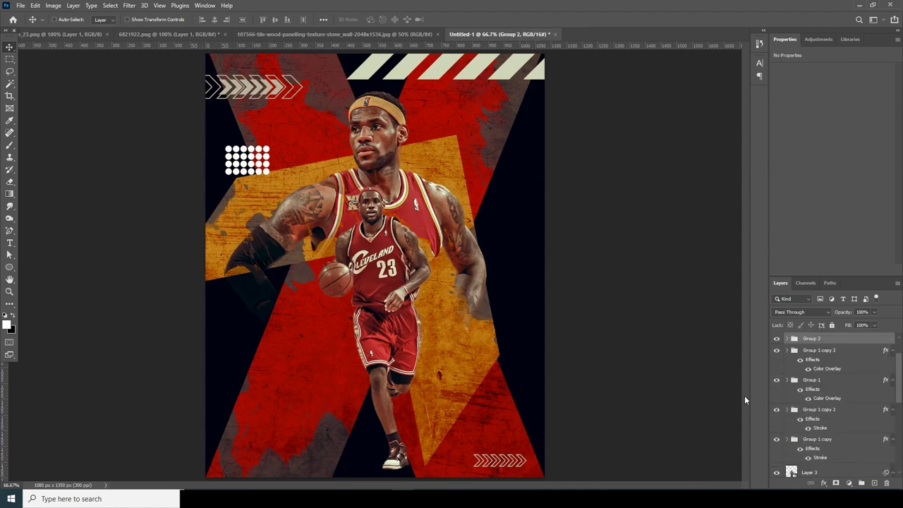
key("ctrl+t")
left_click_drag(260, 170, 258, 158)
key("Return")
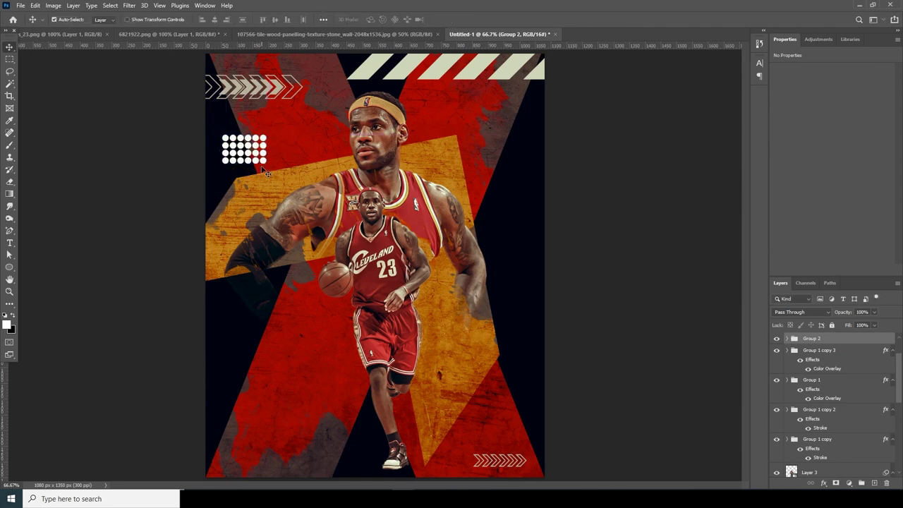
Duplicate the dot group, shrink the copy and place it on the yellow shape right of the small player's legs.
key("ctrl")
key("ctrl+j")
key("ctrl+t")
left_click_drag(262, 150, 483, 353)
key("Return")
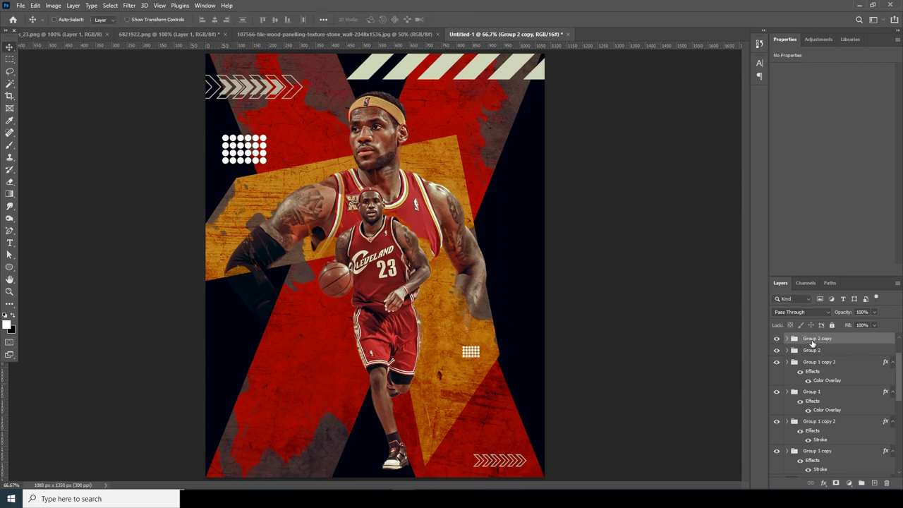
Duplicate the small dot group and enlarge the copy over the poster's right edge, partly cropped by the canvas.
key("ctrl+j")
key("ctrl+t")
left_click_drag(482, 358, 598, 295)
key("Return")
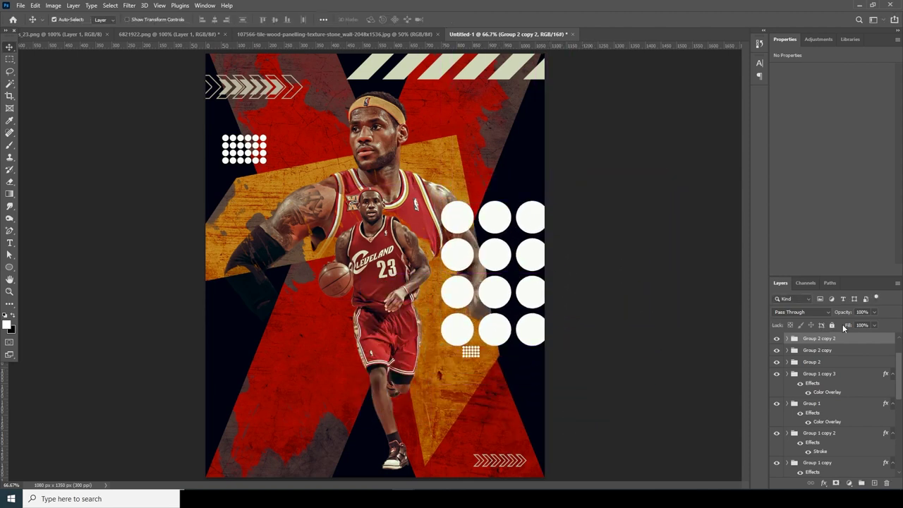
Lower the opacity of the enlarged dot group to 9%.
left_click(873, 315)
left_click(834, 323)
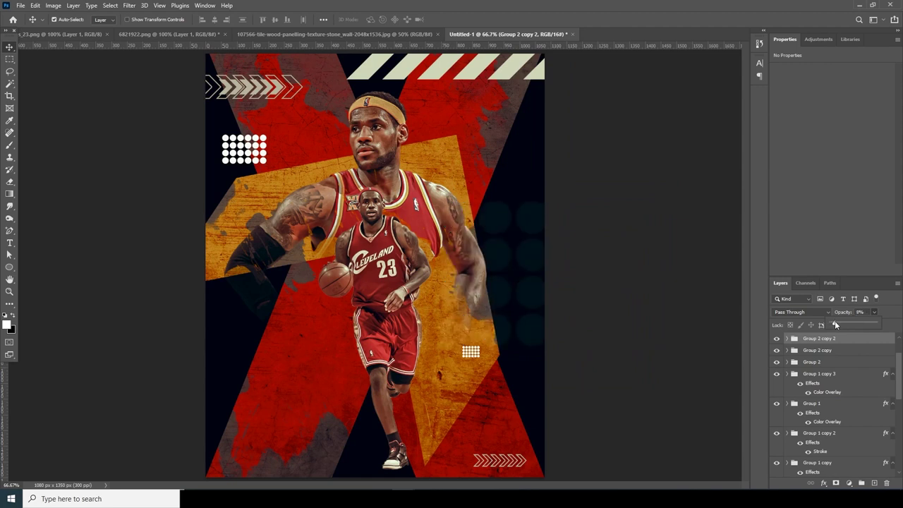
left_click(706, 343)
left_click(685, 347)
key("ctrl+minus")
key("ctrl+0")
key("ctrl+minus")
key("ctrl+minus")
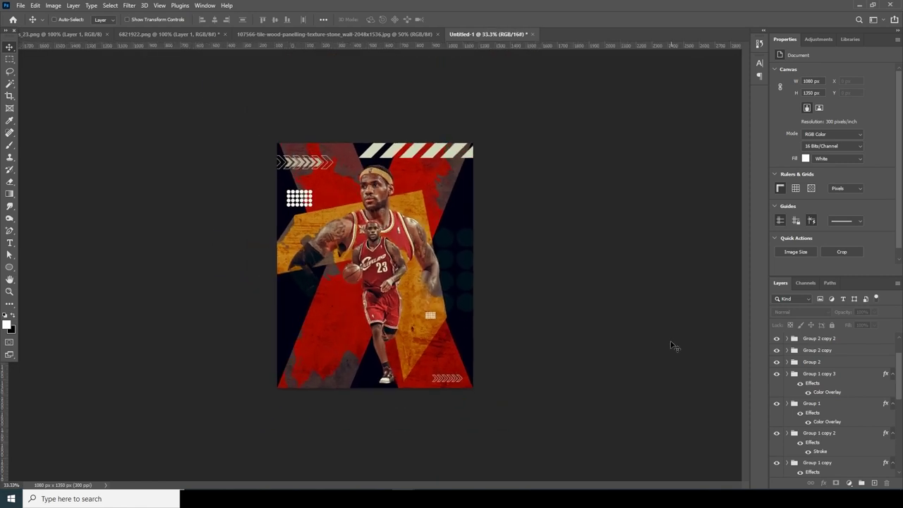
key("ctrl+plus")
Add the white text KING in Futura XBlkCnIt BT, Extra Black Italic, 10.25 pt, over the red area left of the small player's legs.
left_click(10, 243)
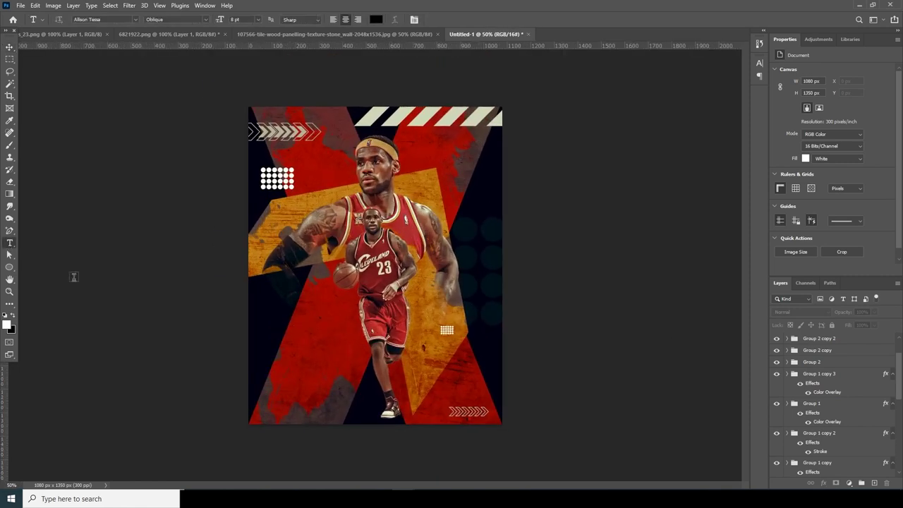
left_click(315, 347)
key("BackSpace")
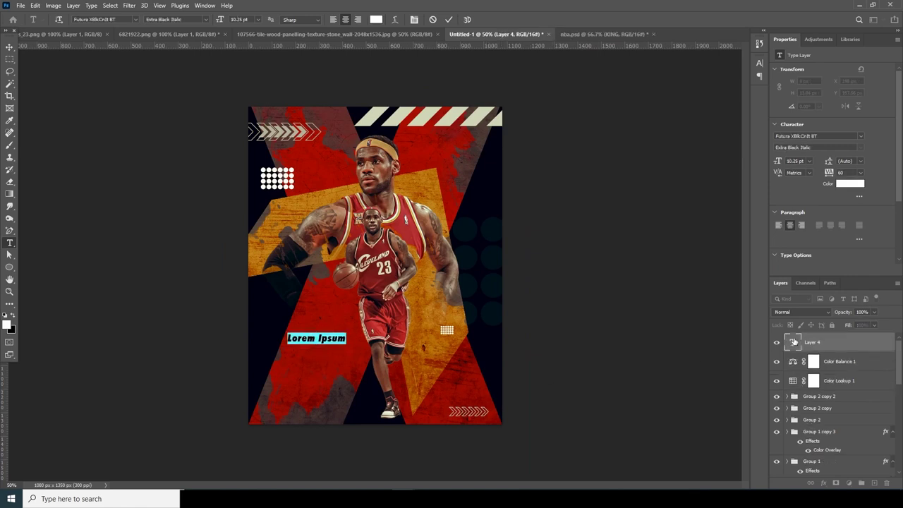
type("KING")
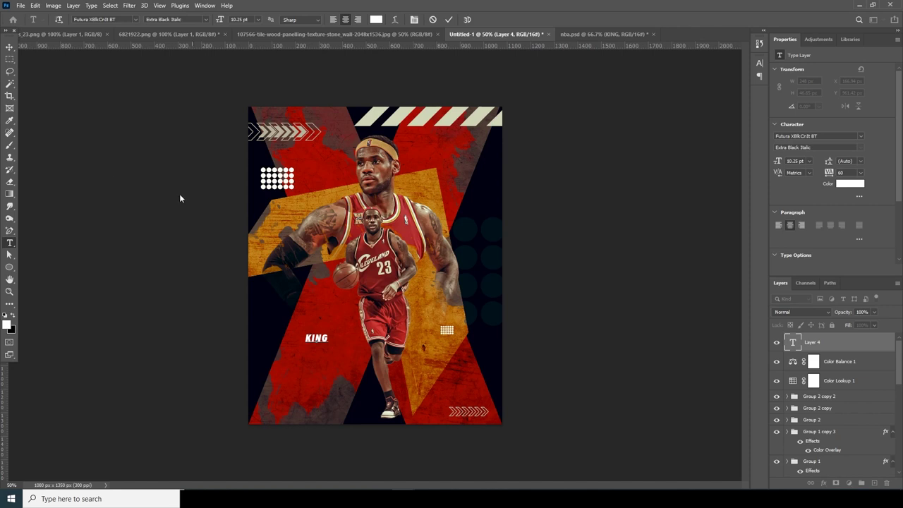
Enlarge the KING text and position it across the lower part of the poster, over the small player's legs.
left_click(9, 47)
key("ctrl+t")
left_click_drag(326, 346, 376, 372)
left_click_drag(342, 339, 393, 341)
left_click_drag(433, 373, 459, 397)
left_click_drag(393, 368, 398, 381)
key("Return")
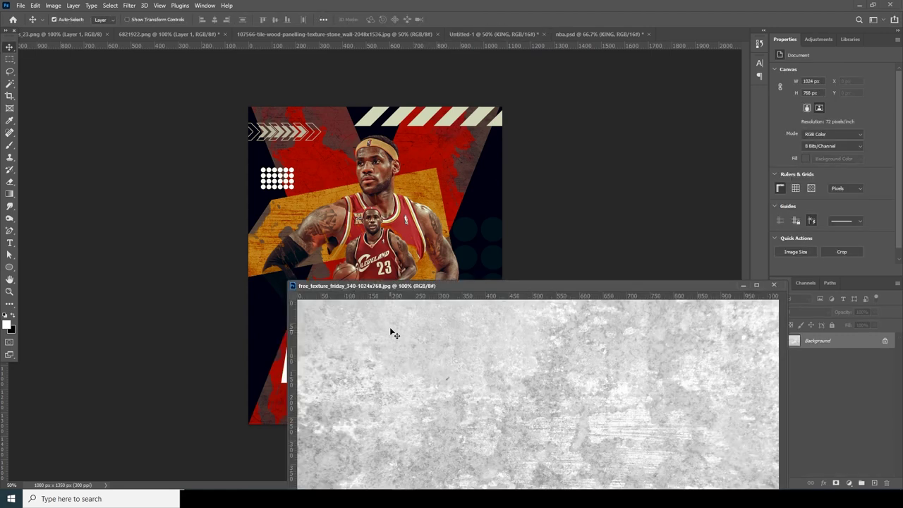
Copy the grey texture from free_texture_friday_340-1024x768.jpg into the poster above the KING text and close the texture file.
left_click_drag(393, 288, 378, 391)
left_click_drag(407, 438, 391, 328)
left_click(438, 190)
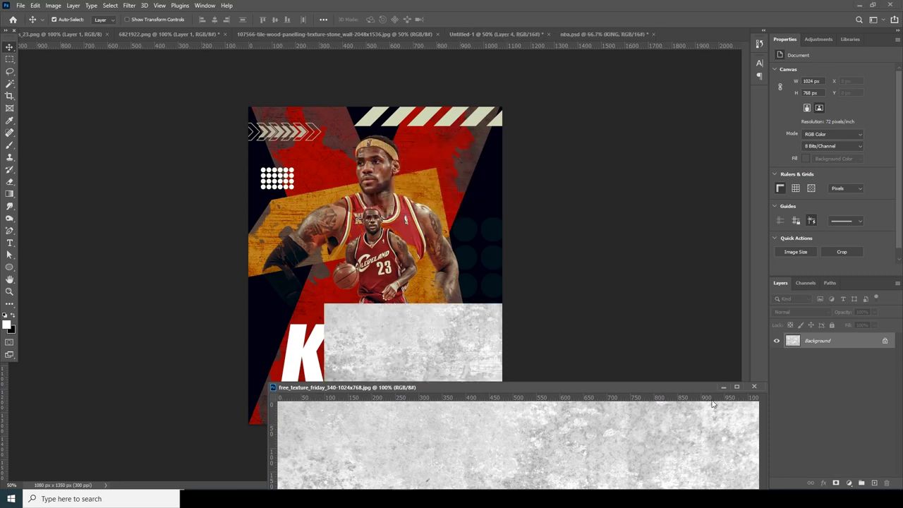
left_click(754, 387)
Clip the texture to the KING text, scale it to 114.84% and centre it over the whole word.
right_click(824, 347)
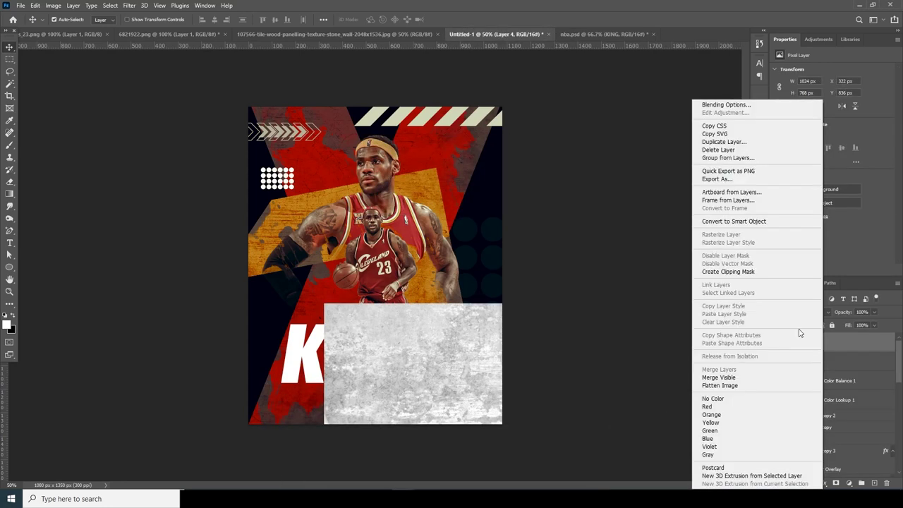
left_click(739, 275)
key("ctrl+t")
left_click_drag(451, 370, 383, 340)
left_click_drag(487, 452, 505, 465)
left_click_drag(436, 405, 435, 378)
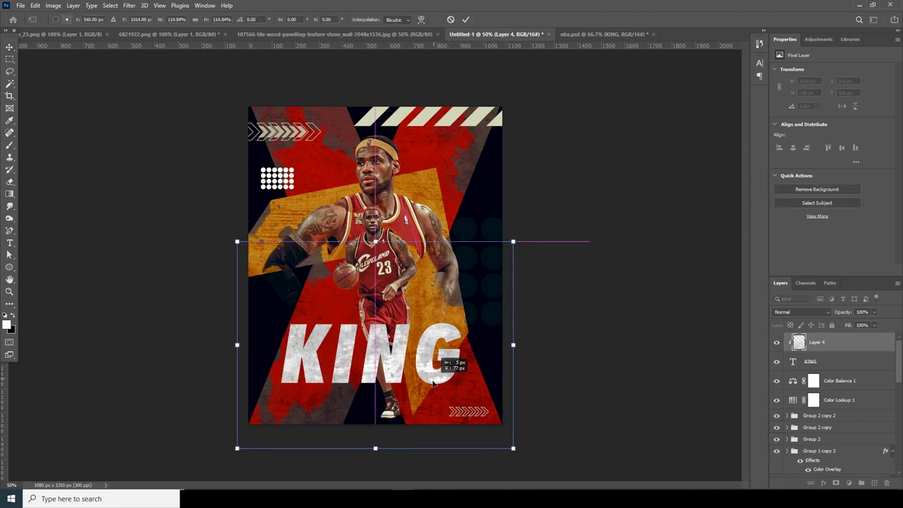
key("Return")
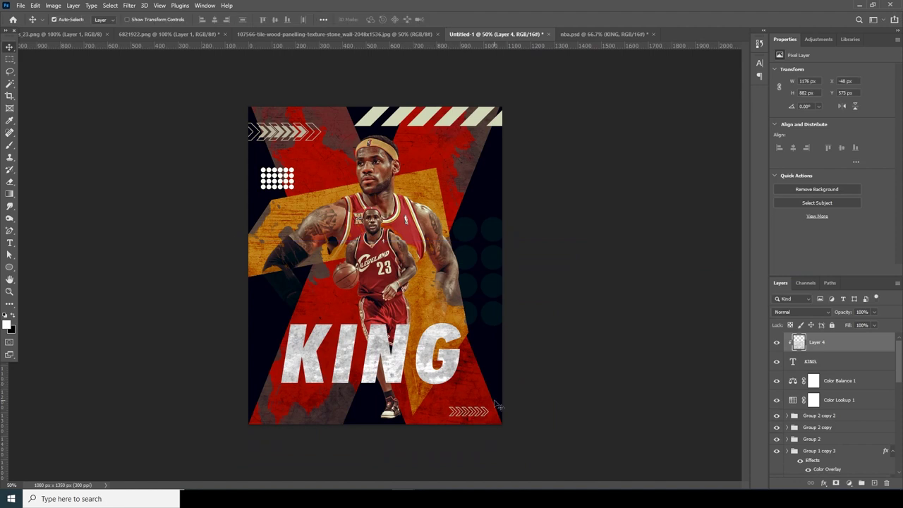
Apply Levels to the KING texture with midtones 0.63 and white input level 206.
left_click(54, 6)
mouse_move(65, 29)
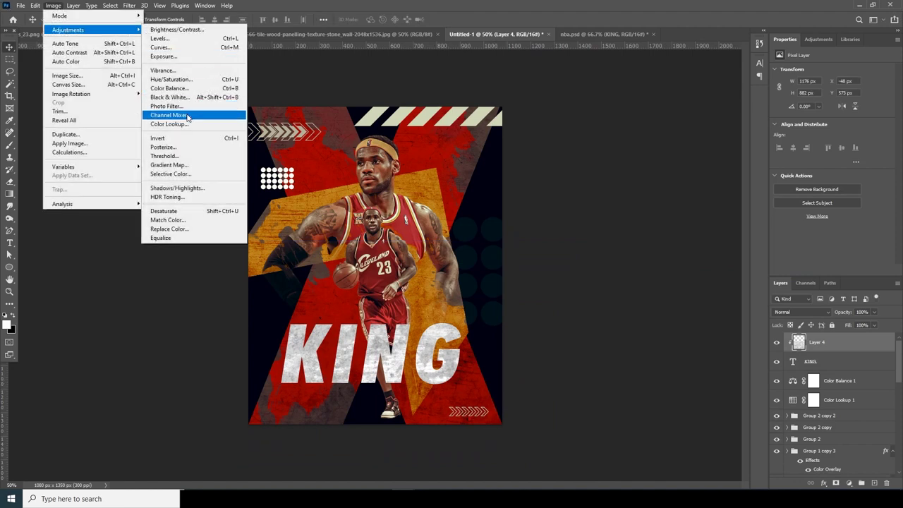
left_click(173, 39)
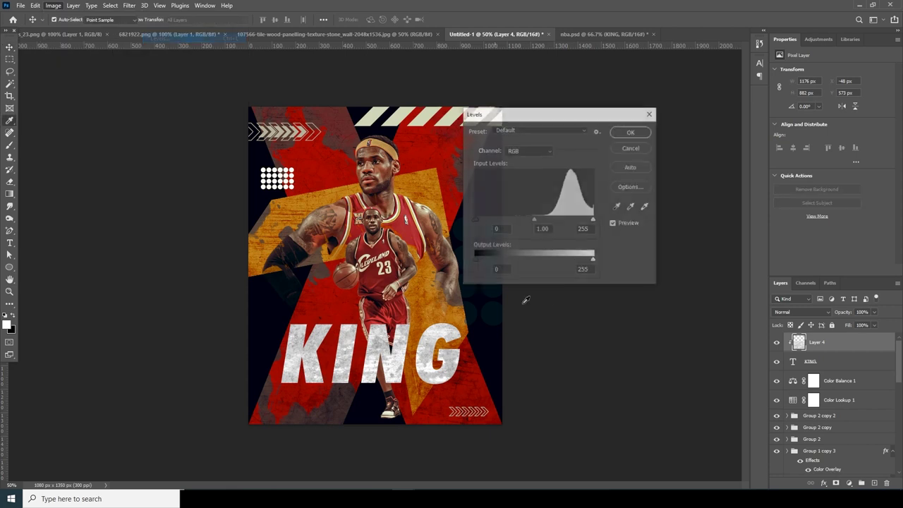
left_click_drag(535, 223, 575, 225)
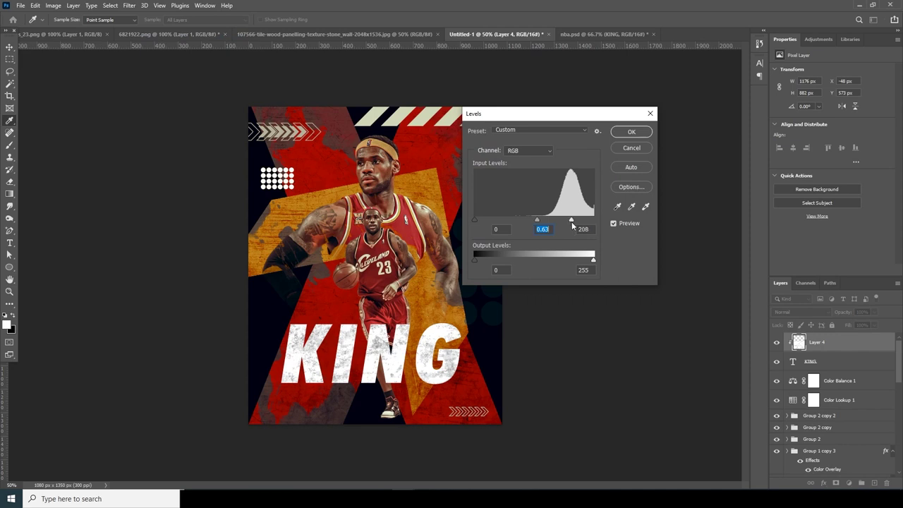
left_click(632, 132)
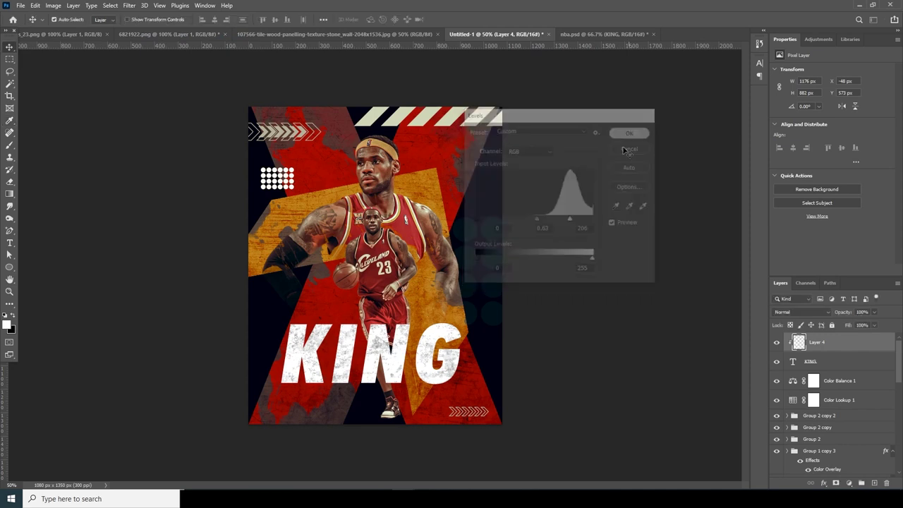
Set the opacity of the red X 1 layer to 92%.
left_click_drag(896, 379, 886, 470)
left_click(791, 428)
left_click(872, 317)
left_click_drag(859, 325, 872, 326)
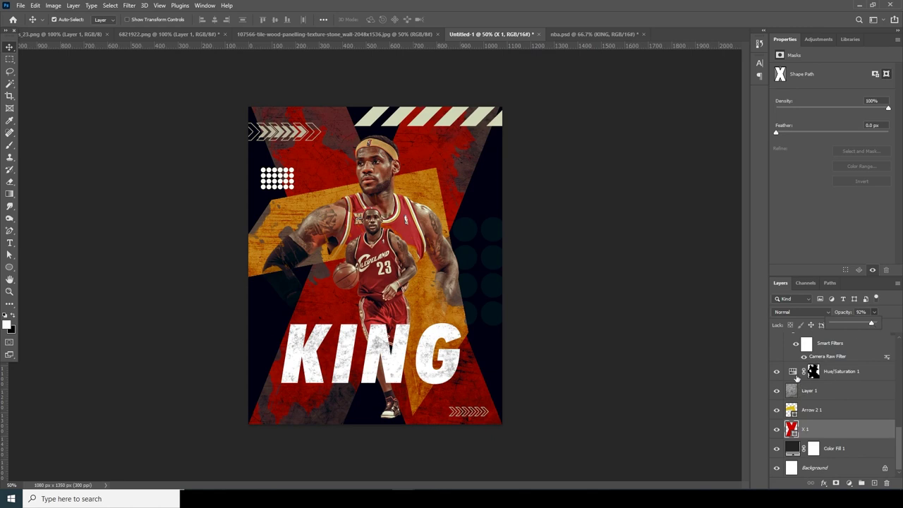
Set the opacity of the Layer 1 Color Burn texture to 73%.
left_click(796, 378)
left_click(795, 392)
left_click(874, 312)
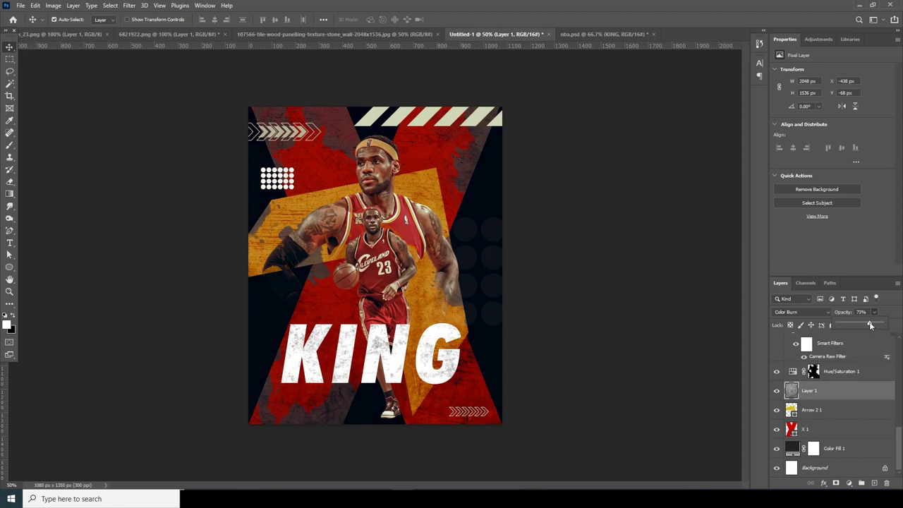
Add a white number 23 in Anton beside the large player's head, with its layer below Hue/Saturation 1.
left_click_drag(901, 427, 901, 298)
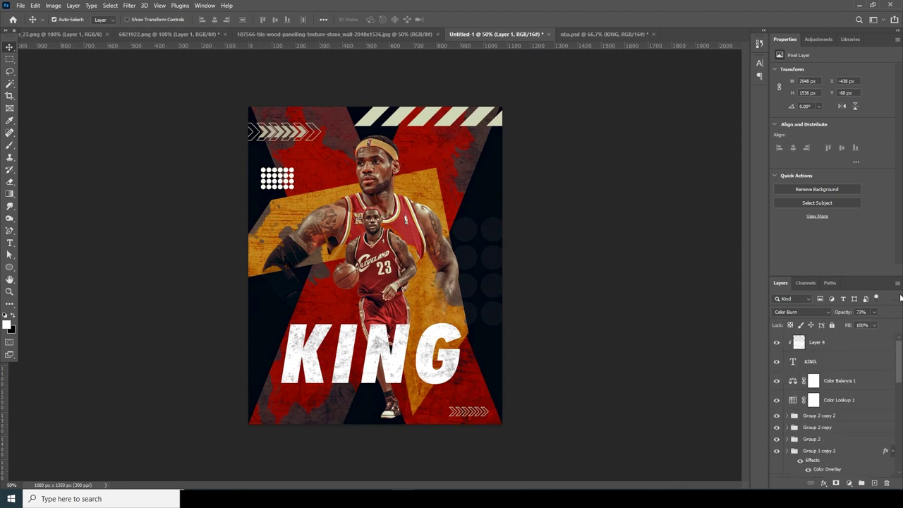
left_click(9, 242)
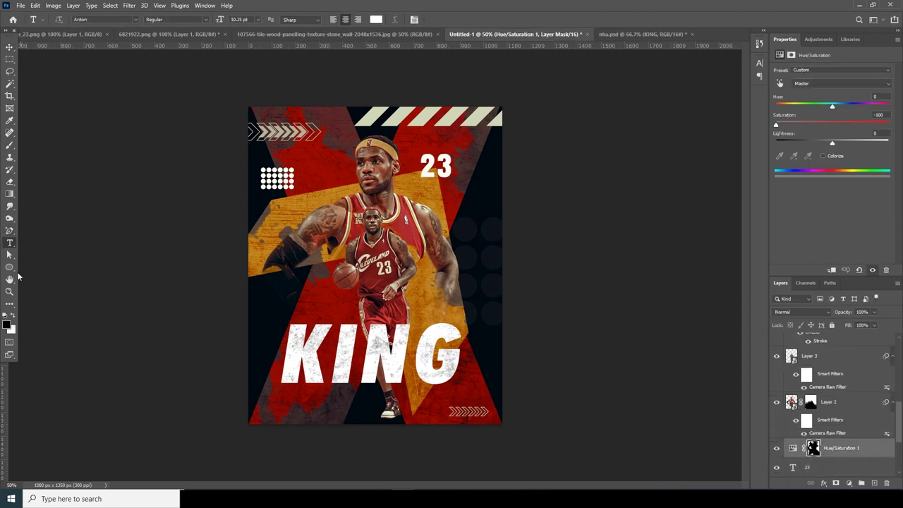
Fill a wide text box across the poster's top with 3 pt Anton Lorem ipsum and place a copy behind the lower part of KING.
right_click(10, 244)
left_click(56, 245)
left_click_drag(234, 147, 528, 163)
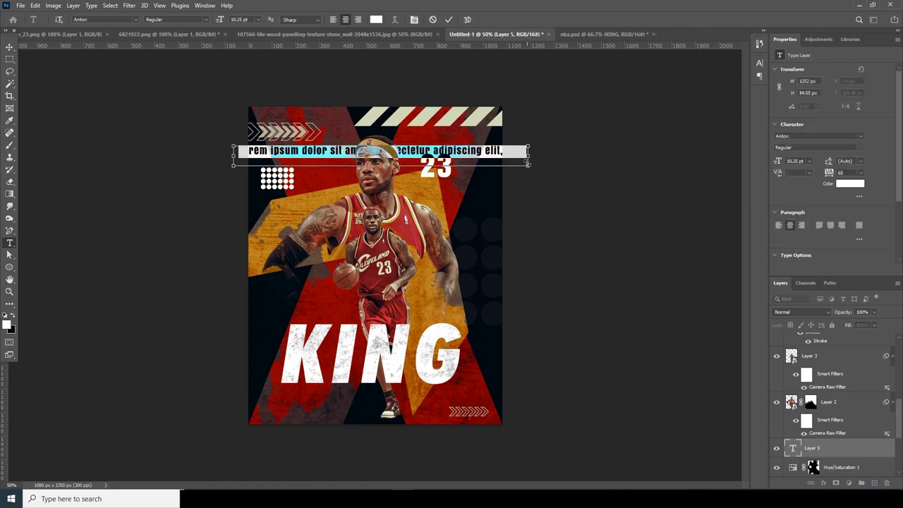
left_click(528, 164)
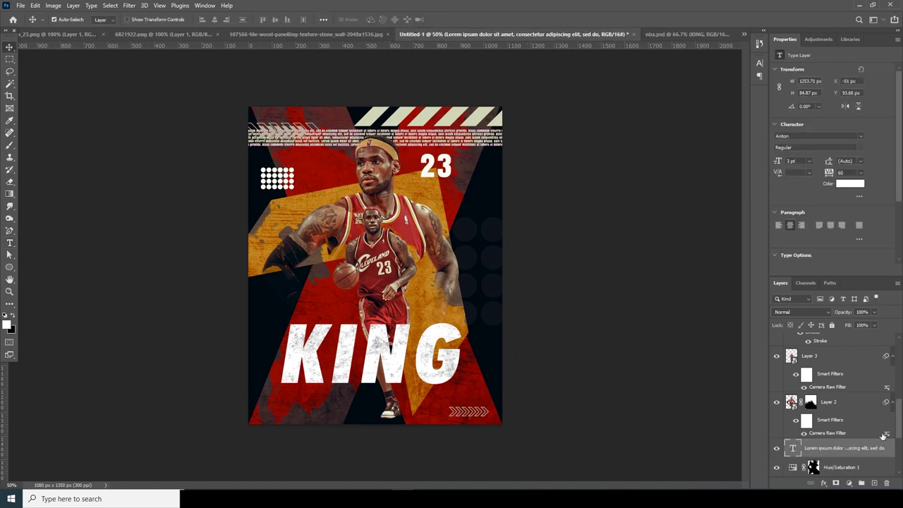
left_click_drag(426, 128, 429, 368)
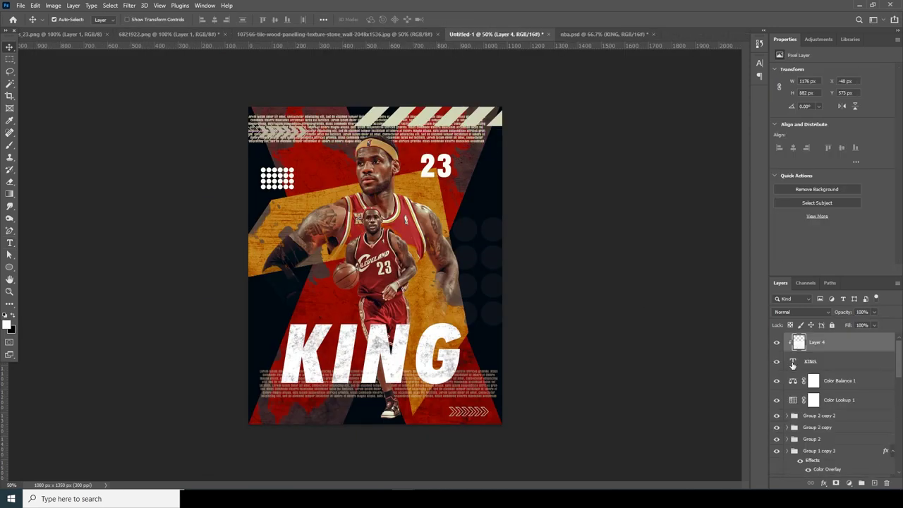
Move the KING lettering, its clipped Layer 4 texture and the lower Lorem ipsum text together down towards the poster's bottom edge.
left_click(792, 363, "shift")
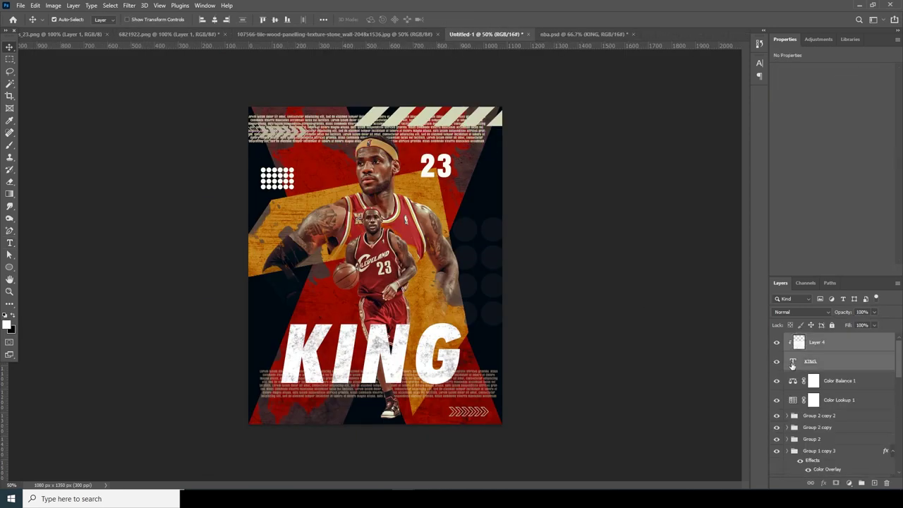
right_click(474, 393)
left_click(494, 413)
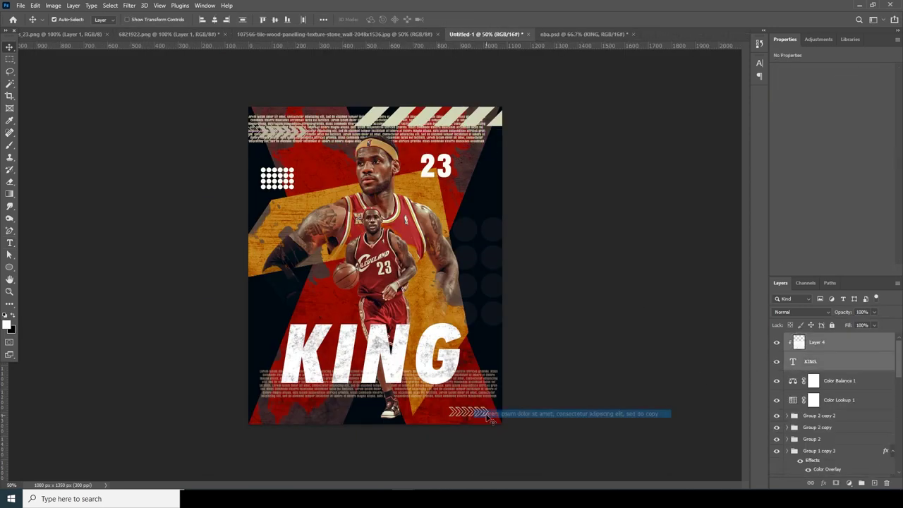
key("Down")
key("Down")
key("Down")
key("Down")
key("Down")
key("Down")
key("Down")
key("Down")
key("Down")
key("Down")
key("Down")
key("Down")
key("Down")
key("Down")
key("Down")
key("Down")
key("Down")
key("Down")
key("Down")
key("Down")
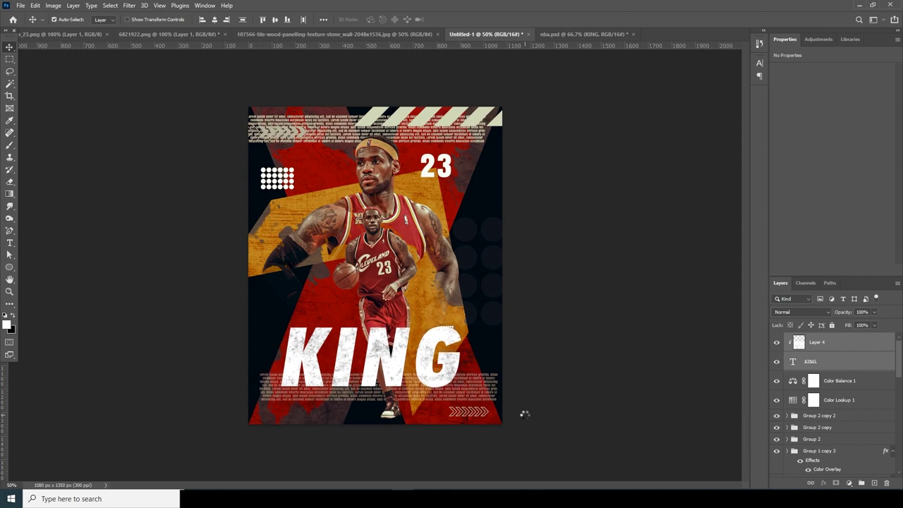
key("Down")
key("Down")
key("Down")
key("Down")
key("Down")
key("Down")
key("Down")
key("Down")
key("Down")
key("Down")
key("Down")
key("Down")
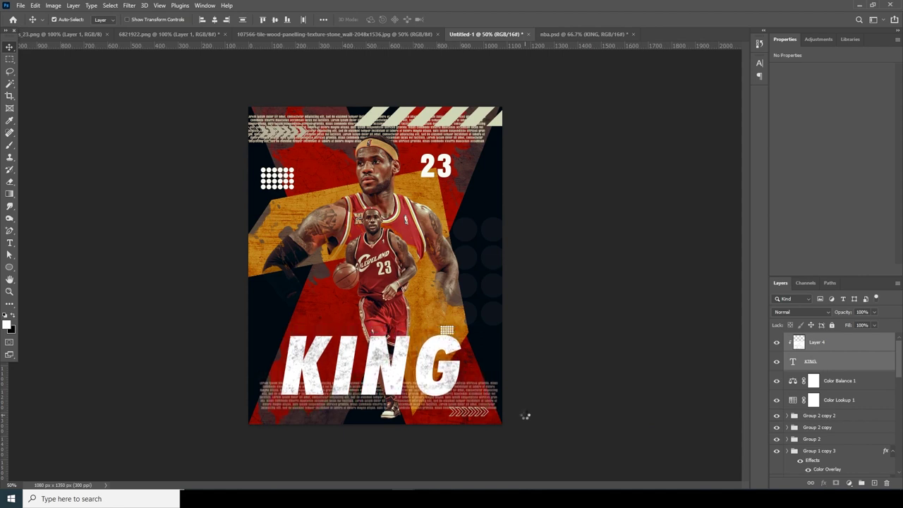
key("Down")
key("Down")
key("Down")
key("Down")
key("Down")
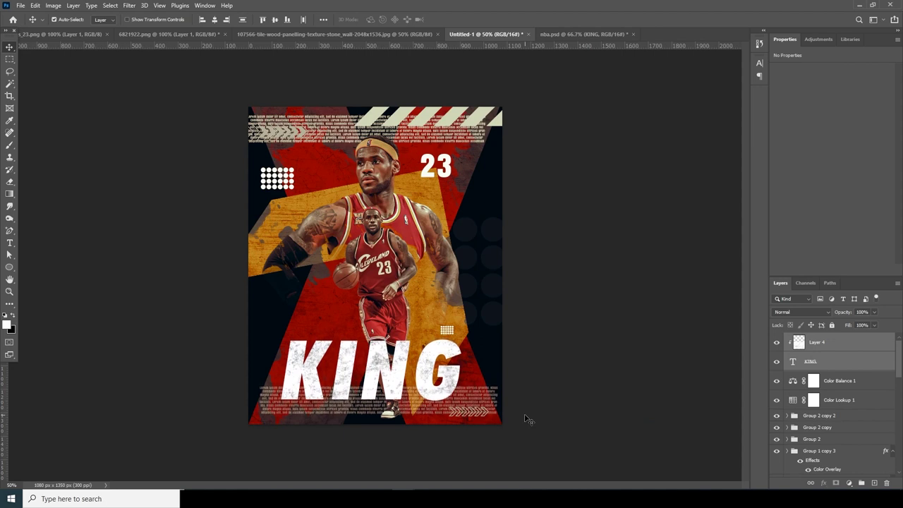
key("Up")
key("Down")
key("Up")
key("Up")
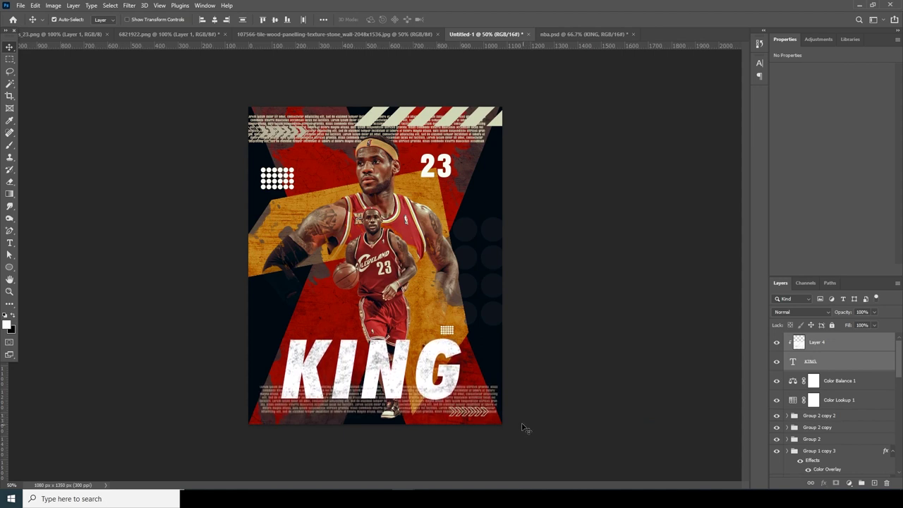
Add the white script text "le bron james" in Creattion Demo, scaled to about 280 px wide, just below the number 23.
left_click(10, 243)
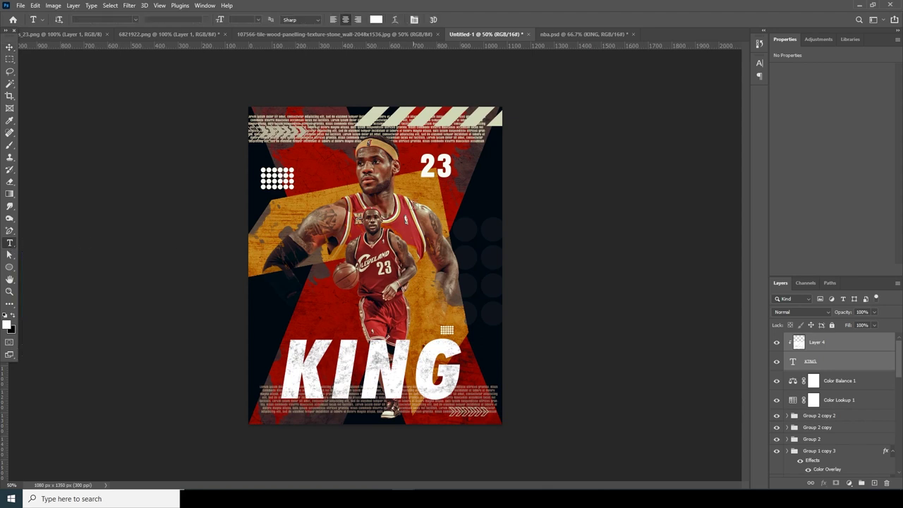
left_click(374, 333)
key("BackSpace")
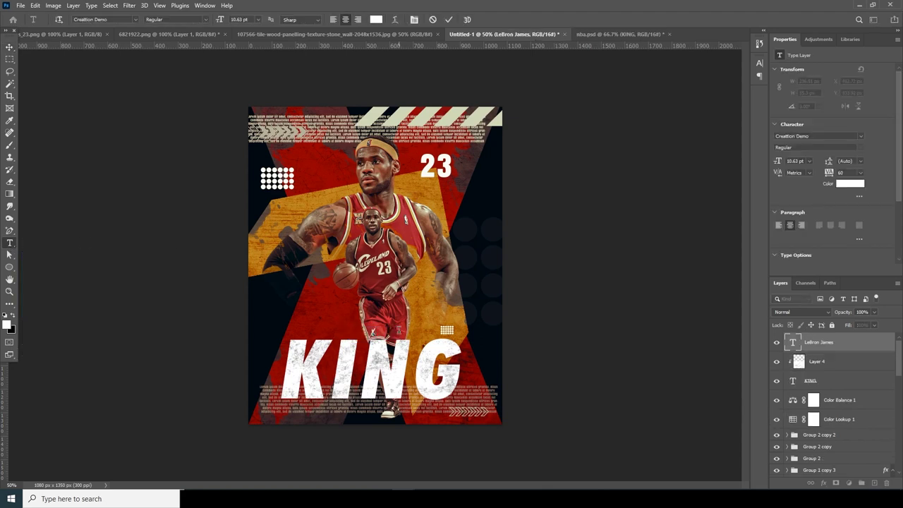
type("LeBron James")
left_click(10, 47)
key("ctrl+t")
left_click_drag(391, 339, 457, 168)
left_click_drag(476, 198, 470, 196)
key("Return")
Paint thin white hand-drawn accent strokes around the two players on a new layer, using a small brush.
left_click(873, 483)
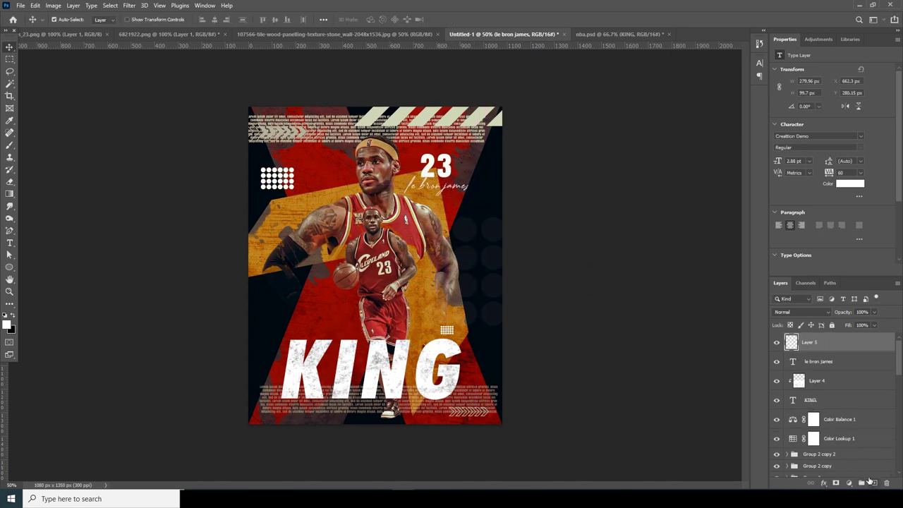
key("b")
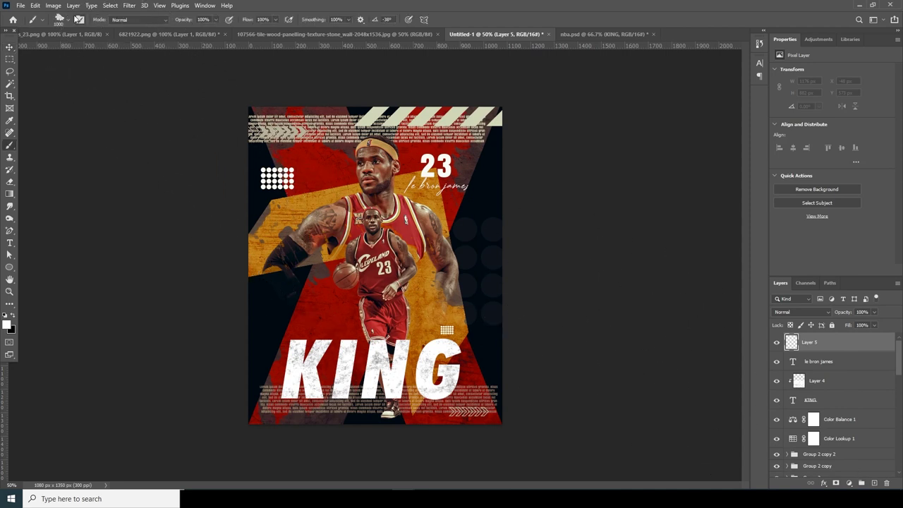
left_click(65, 19)
left_click_drag(113, 156, 113, 119)
double_click(92, 165)
key("bracketleft")
key("bracketleft")
key("bracketleft")
key("bracketleft")
left_click_drag(423, 199, 441, 211)
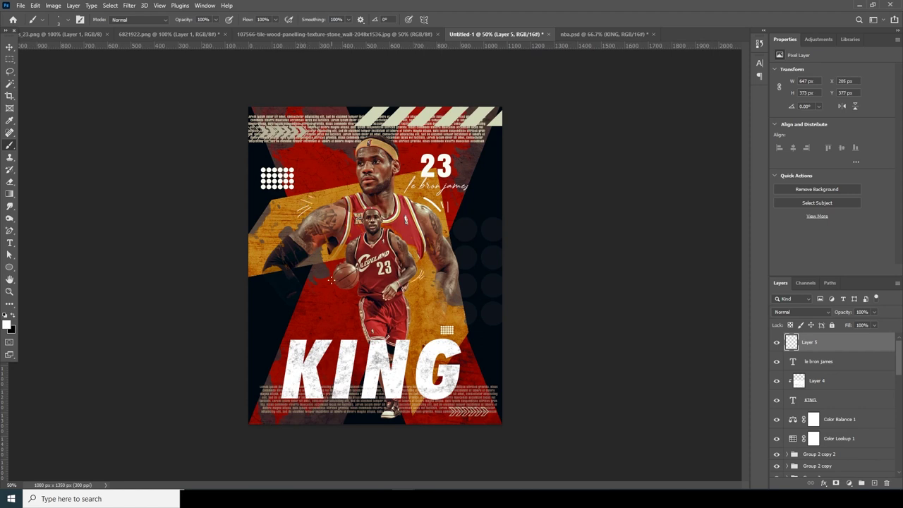
Draw a white signature-like scribble on another new layer and transform it into place over the small player's shoe below KING.
left_click(874, 483)
mouse_move(314, 242)
left_mouse_down()
mouse_move(342, 191)
mouse_move(360, 233)
left_mouse_up()
left_click_drag(309, 223, 322, 219)
key("ctrl+t")
mouse_move(374, 265)
left_mouse_down()
mouse_move(380, 257)
mouse_move(451, 431)
mouse_move(407, 431)
left_mouse_up()
key("Return")
left_click(466, 286)
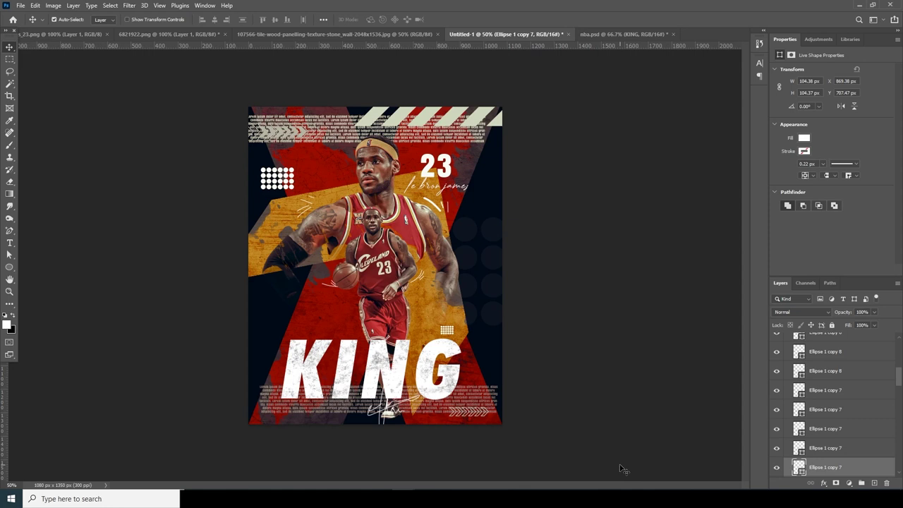